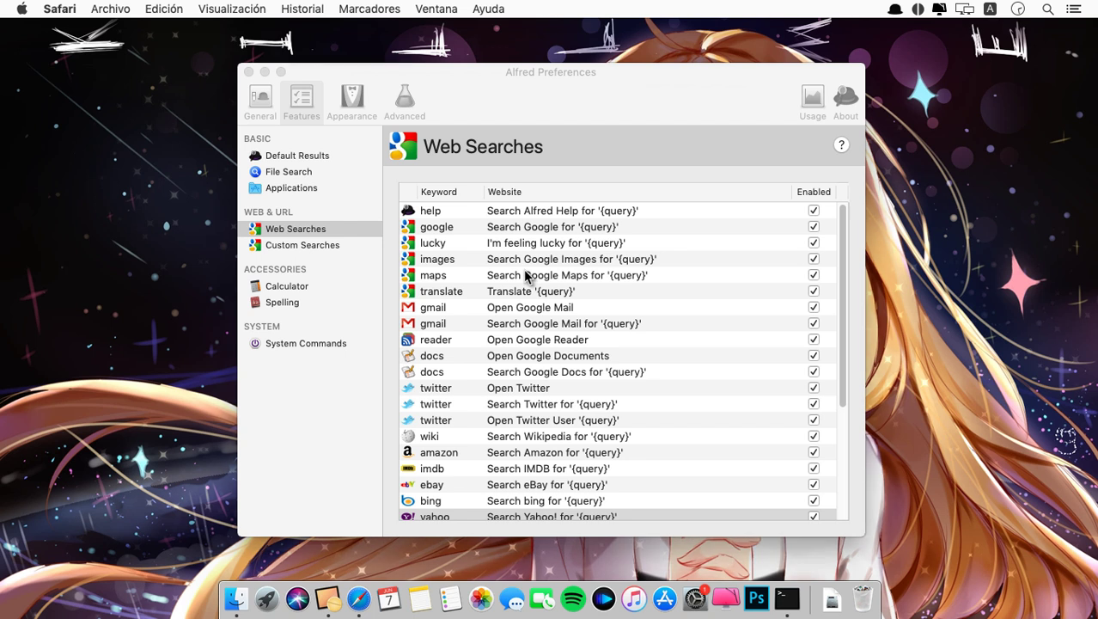
# Search Amazon for "googles" from the Alfred bar using the amazon keyword, and close the browser window with the results page
pyautogui.hotkey('alt', 'space')
pyautogui.write('ama')
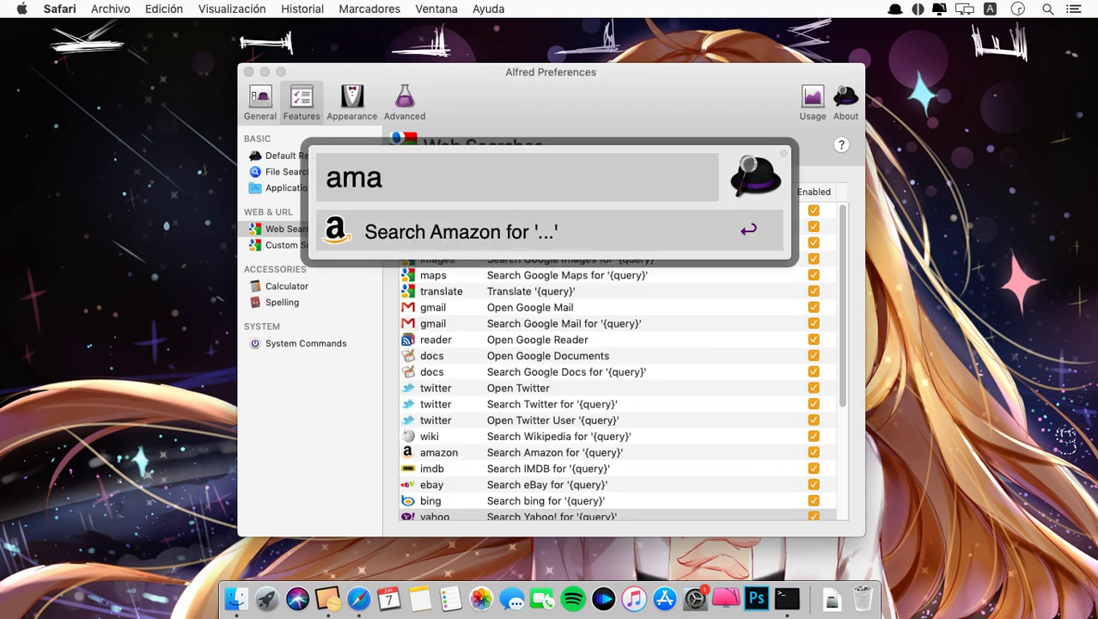
pyautogui.write('zon')
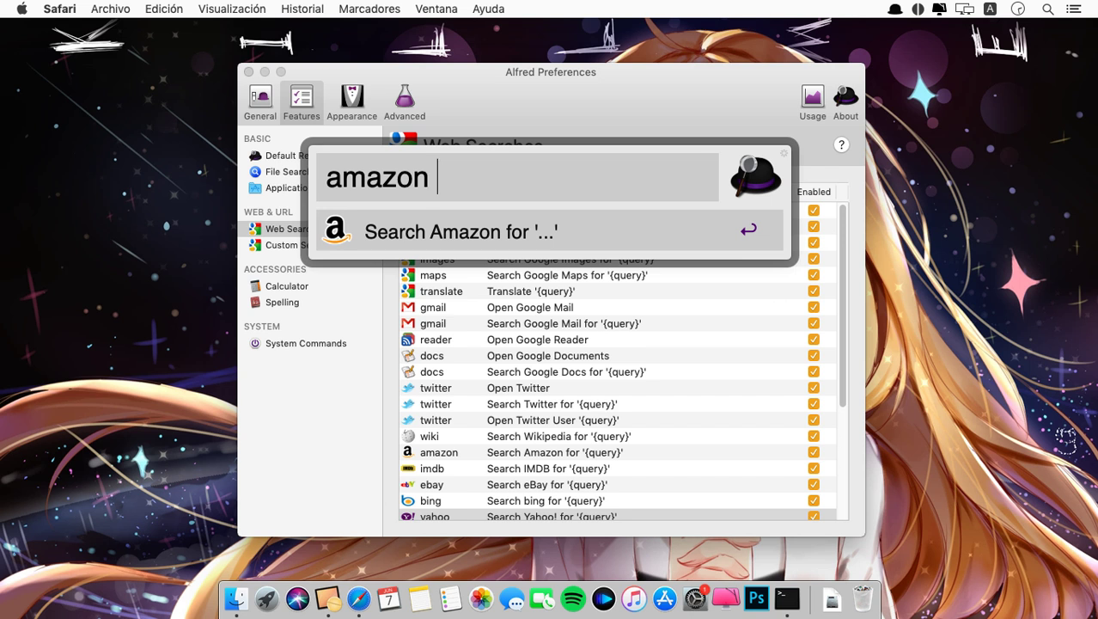
pyautogui.write(' go')
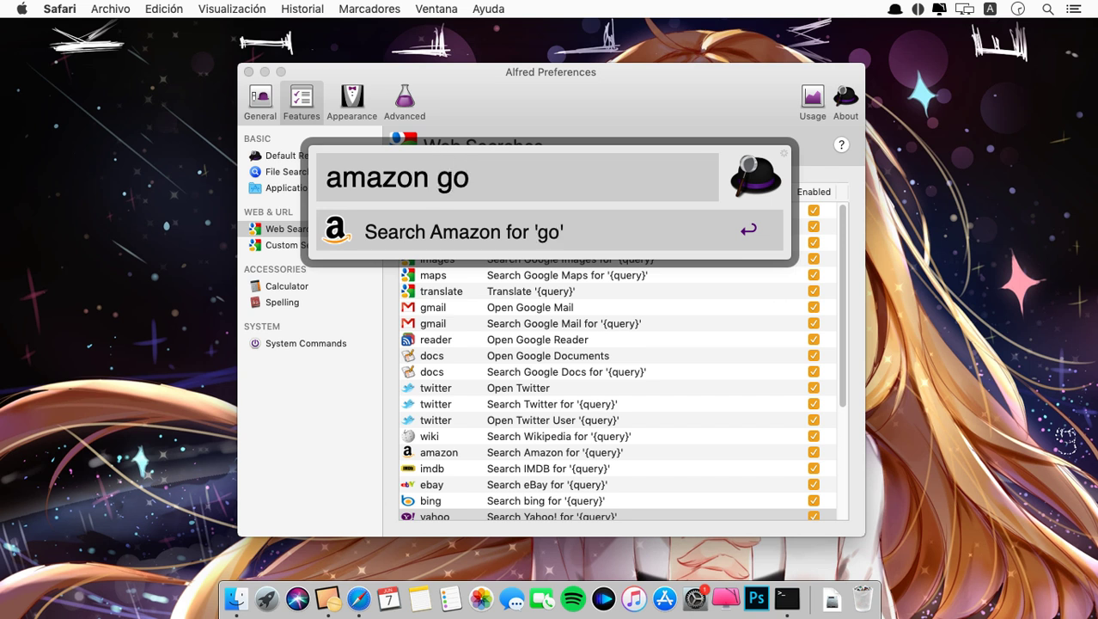
pyautogui.press('BackSpace')
pyautogui.write('goo')
pyautogui.press('BackSpace')
pyautogui.press('BackSpace')
pyautogui.press('BackSpace')
pyautogui.write('oogles')
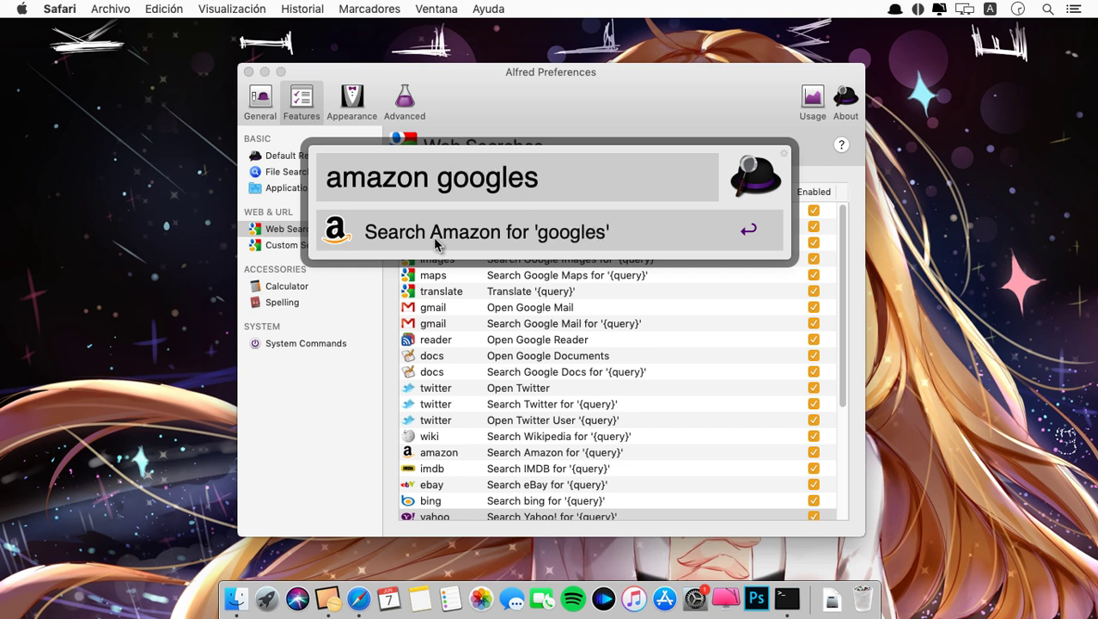
pyautogui.press('Return')
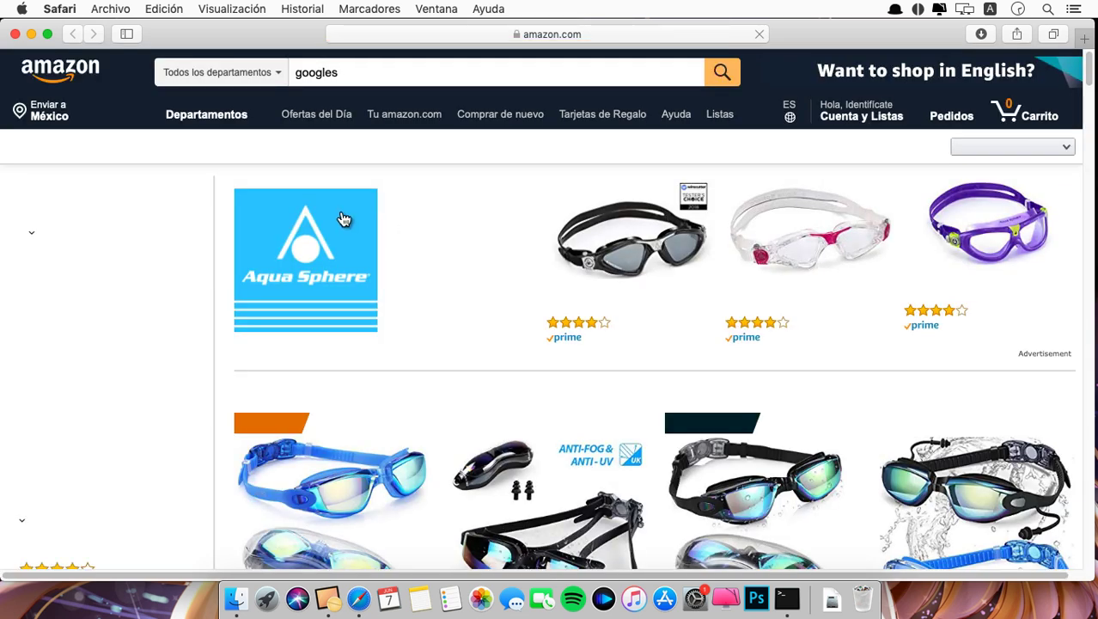
pyautogui.click(16, 34)
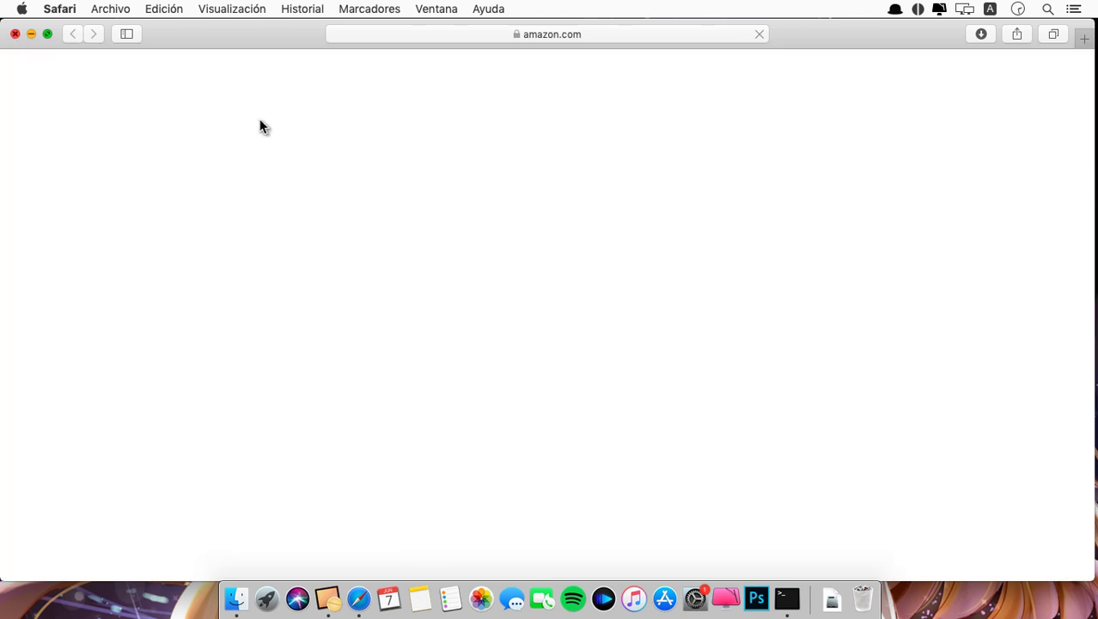
# Open Google Mail from the Alfred bar using the gmail keyword, and close the Gmail browser window
pyautogui.scroll(-5, 472, 320)
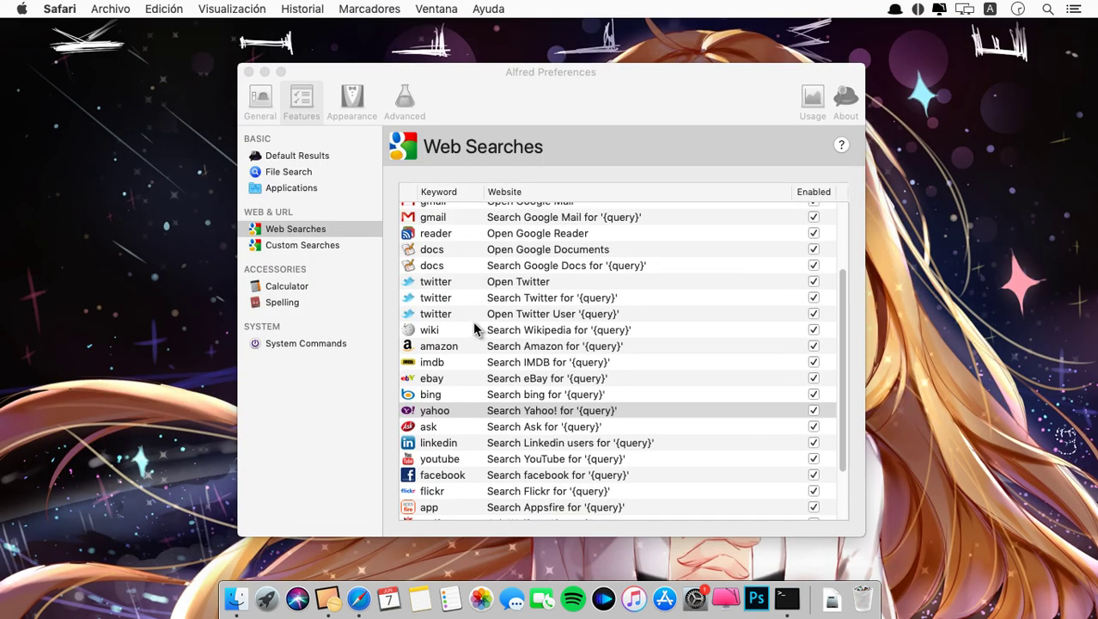
pyautogui.scroll(5, 473, 331)
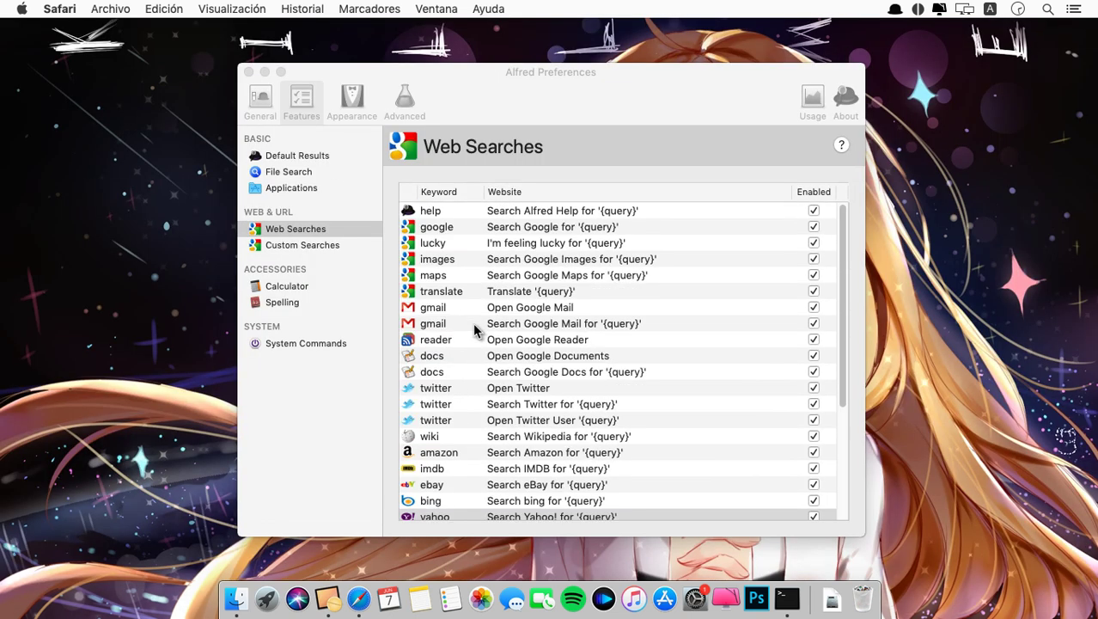
pyautogui.hotkey('alt', 'space')
pyautogui.write('gmail')
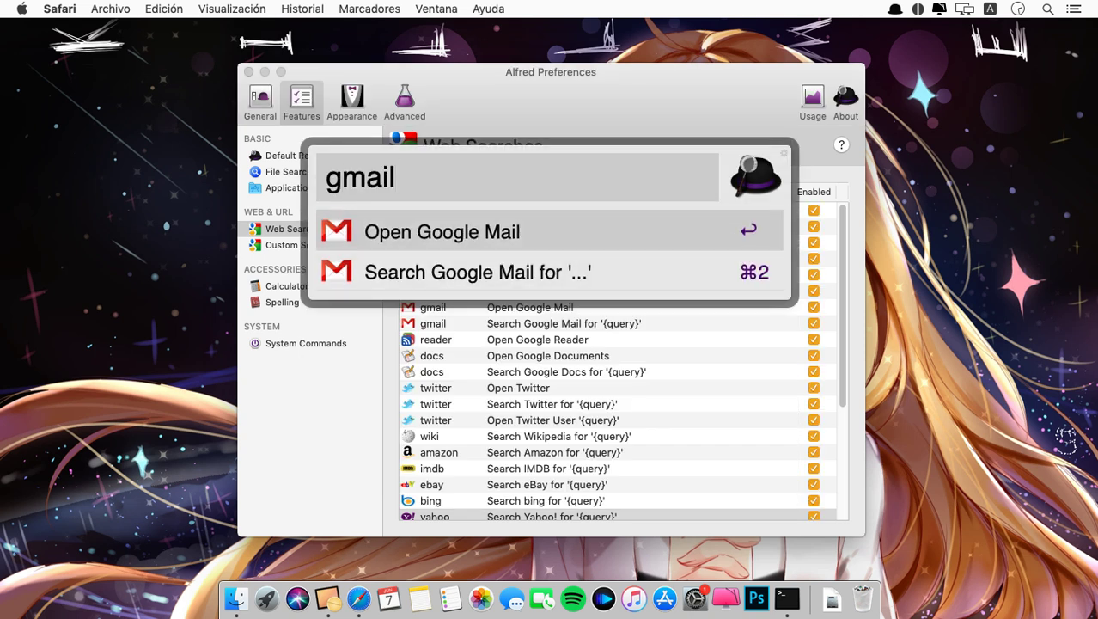
pyautogui.press('Down')
pyautogui.press('Up')
pyautogui.press('Return')
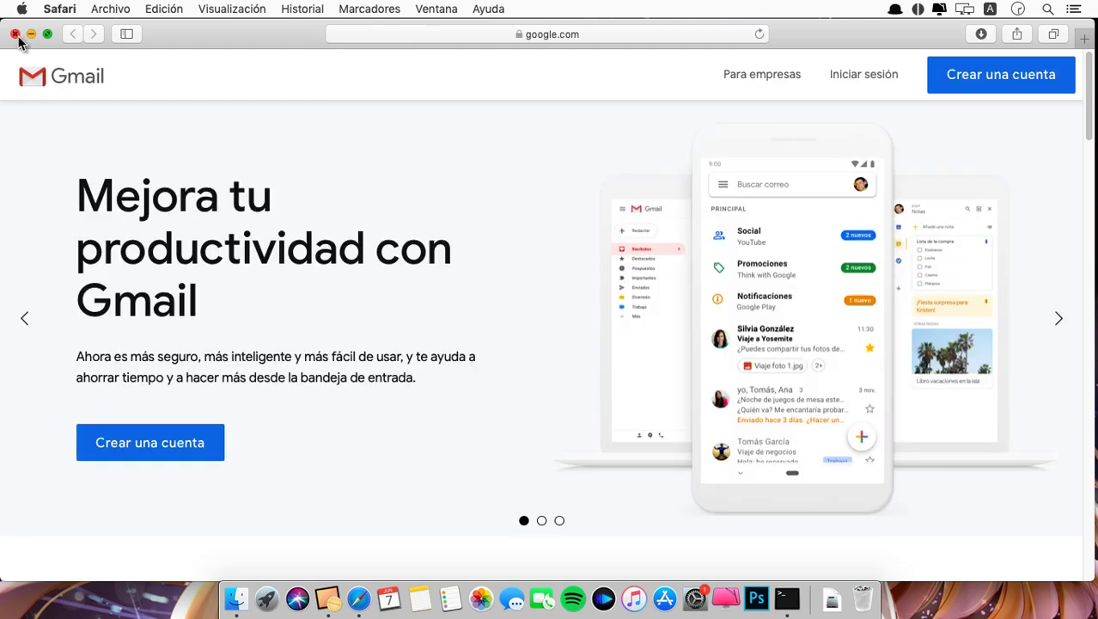
pyautogui.click(15, 35)
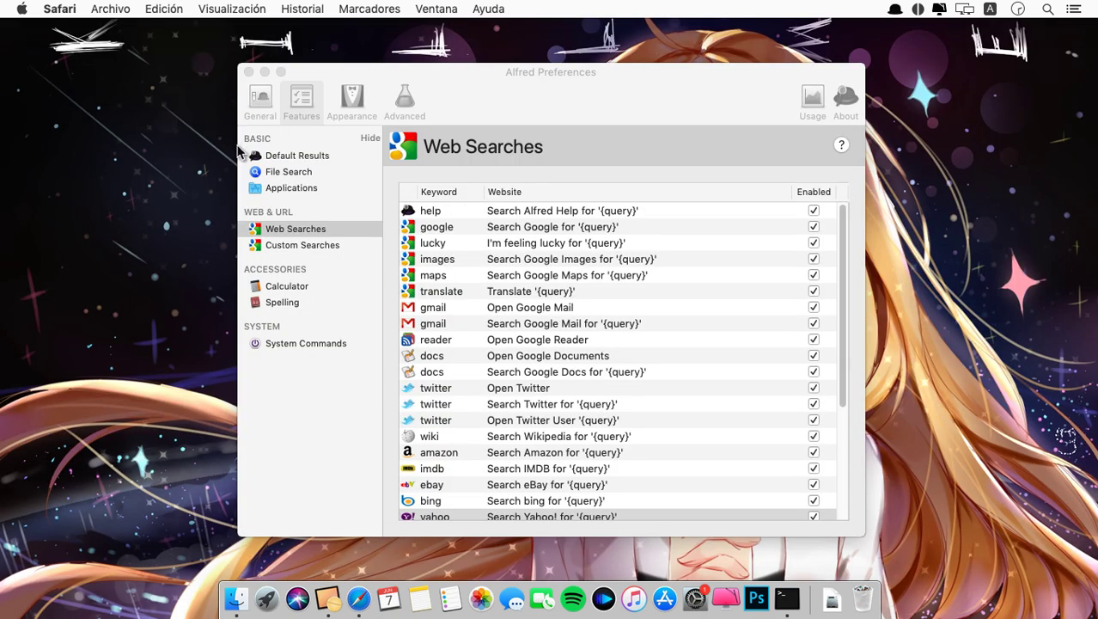
pyautogui.click(299, 249)
pyautogui.click(303, 246)
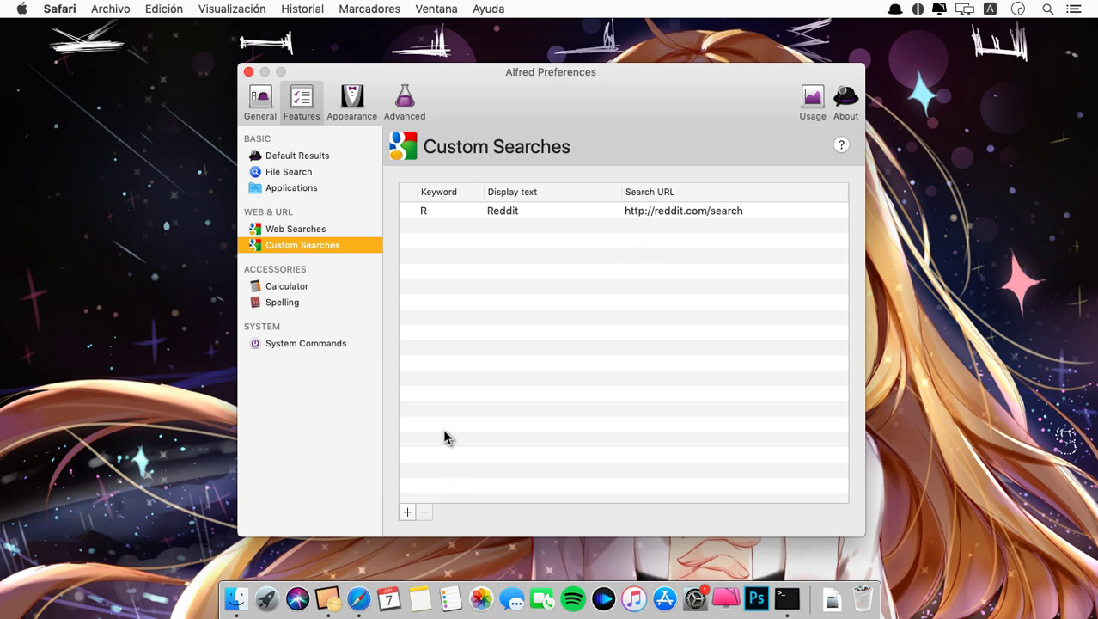
pyautogui.click(525, 211)
pyautogui.click(830, 511)
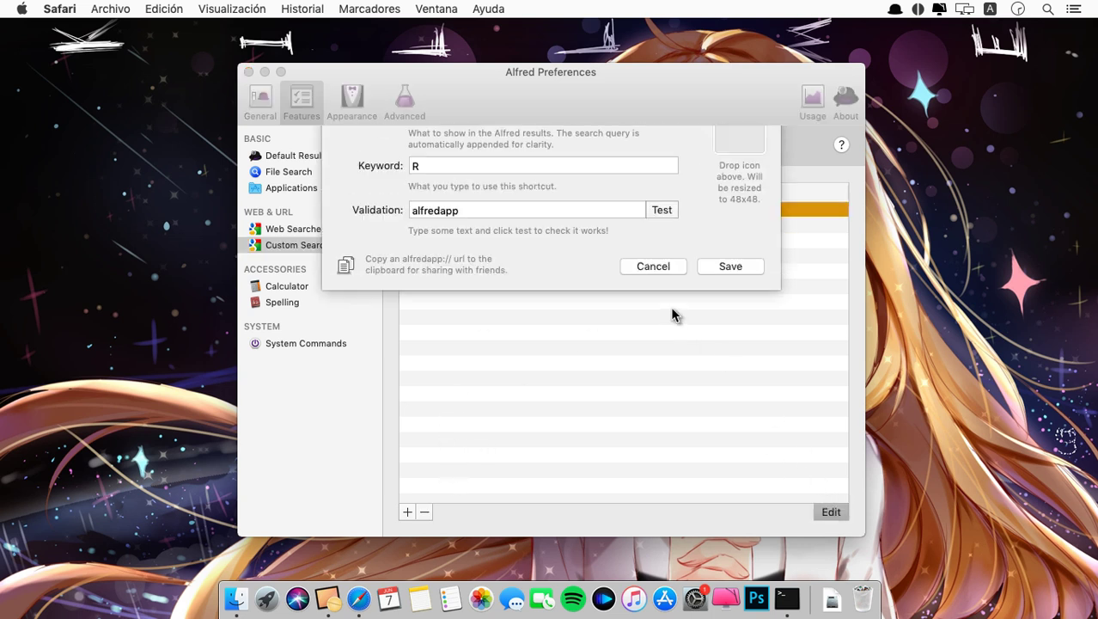
pyautogui.click(534, 153)
pyautogui.doubleClick(519, 153)
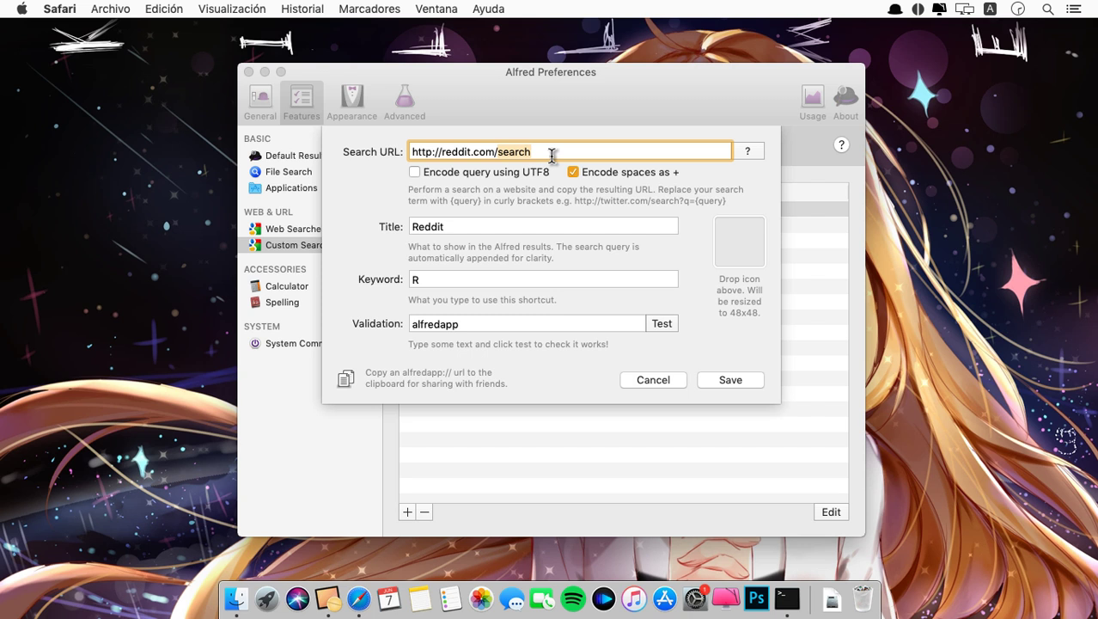
pyautogui.press('BackSpace')
# Set the custom search's title to "Reddit pagina", keep R as its keyword, and save the entry
pyautogui.click(453, 226)
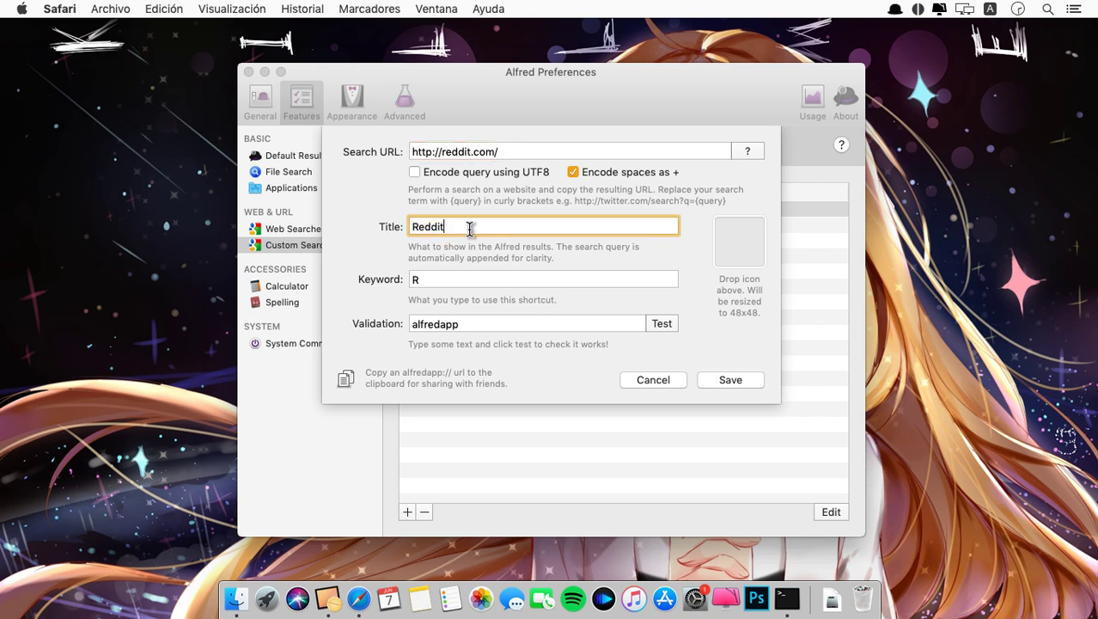
pyautogui.write('pagina')
pyautogui.click(444, 286)
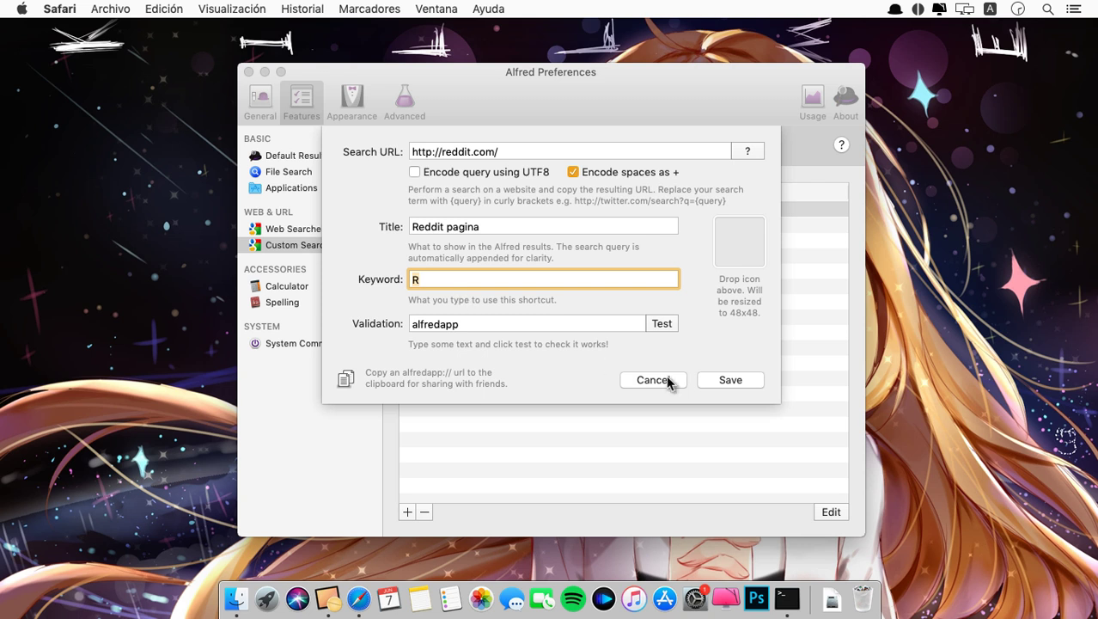
pyautogui.click(722, 384)
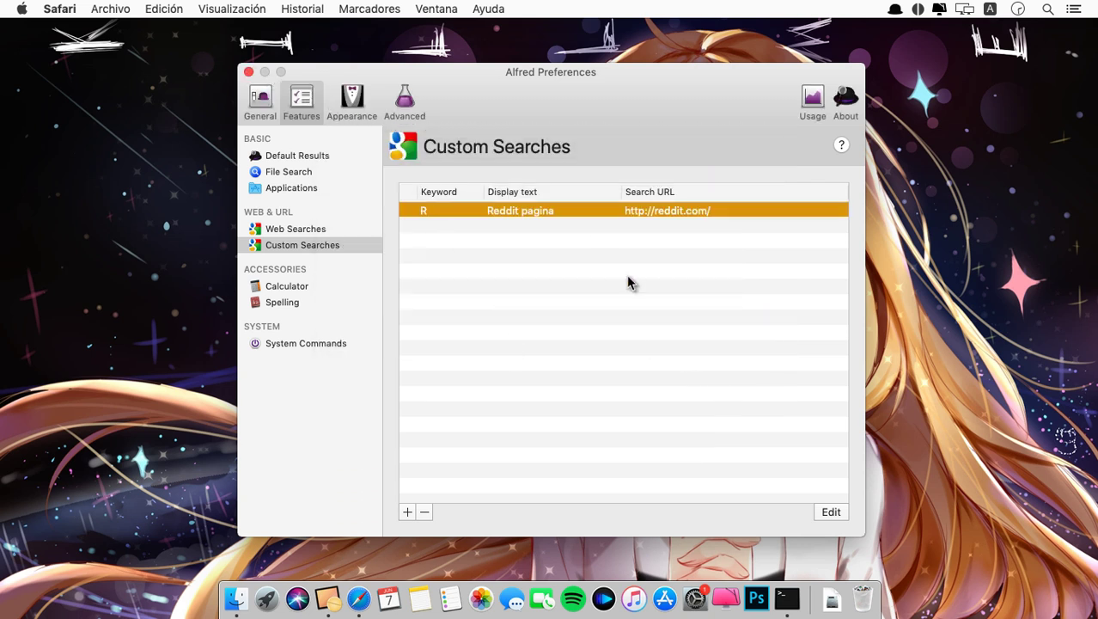
# Launch the Reddit pagina custom search from the Alfred bar with the keyword R, and put the browser window away
pyautogui.hotkey('alt', 'space')
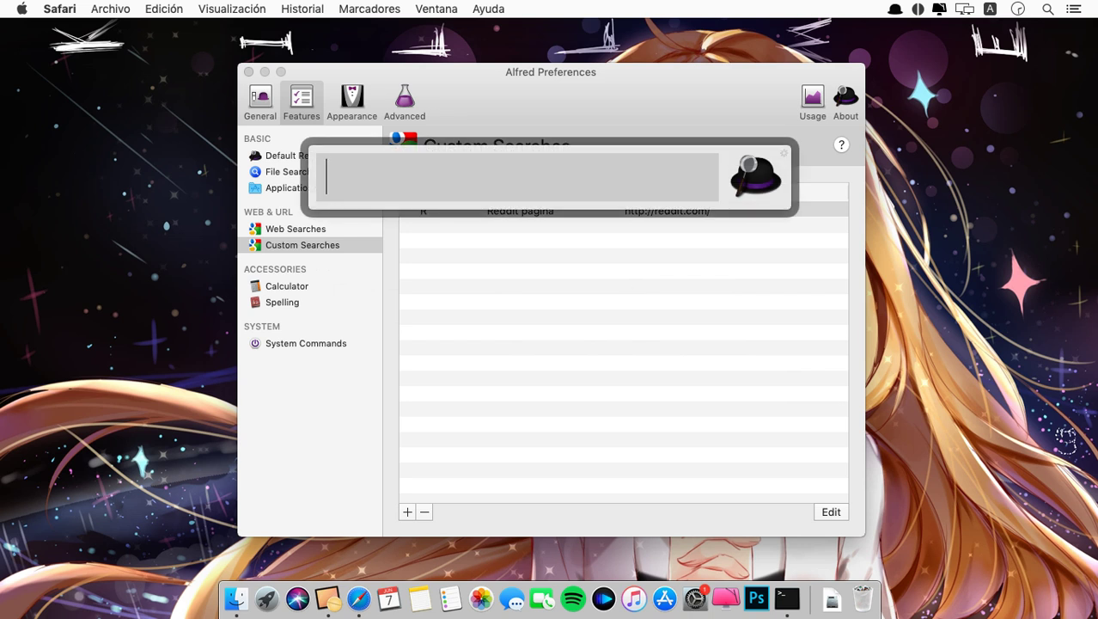
pyautogui.write('R')
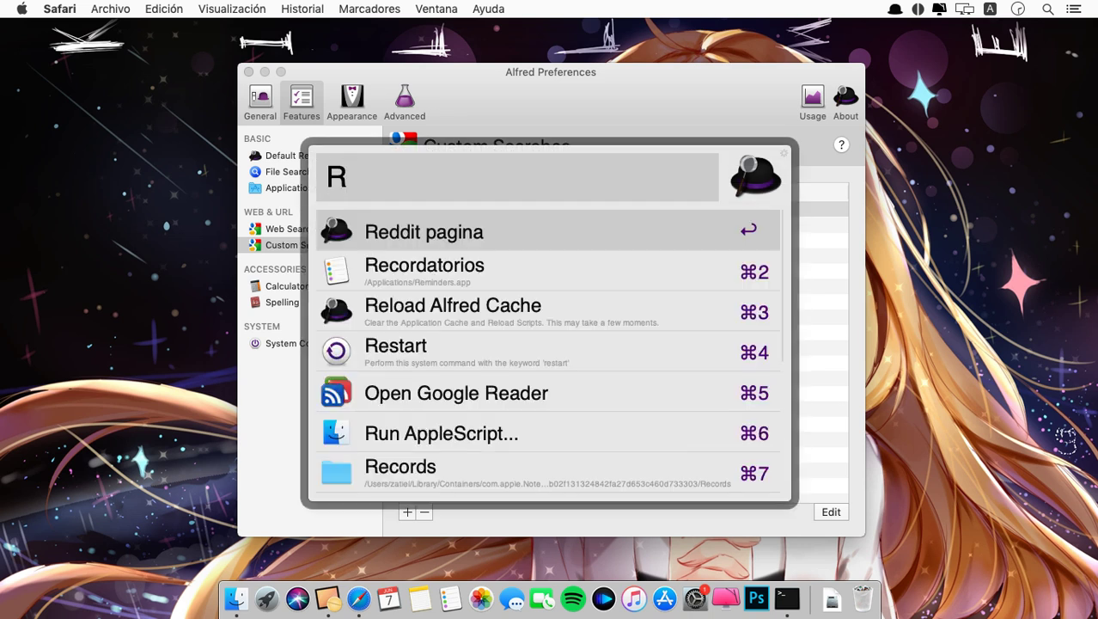
pyautogui.press('Escape')
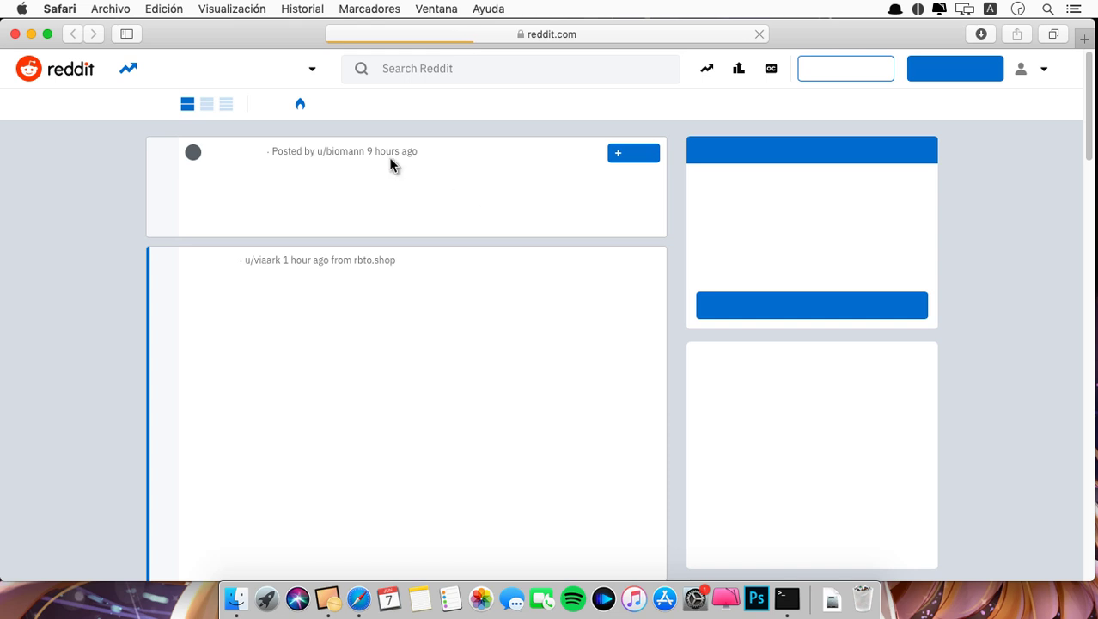
pyautogui.click(31, 34)
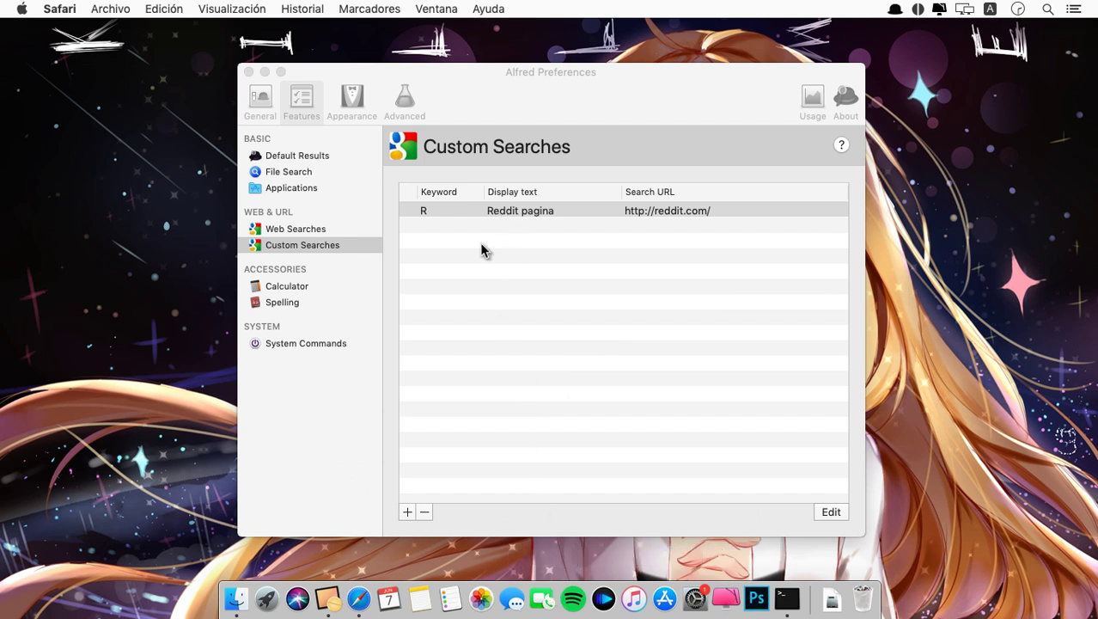
# Show Alfred's calculator preferences and calculate 8-2 in the Alfred bar
pyautogui.click(311, 294)
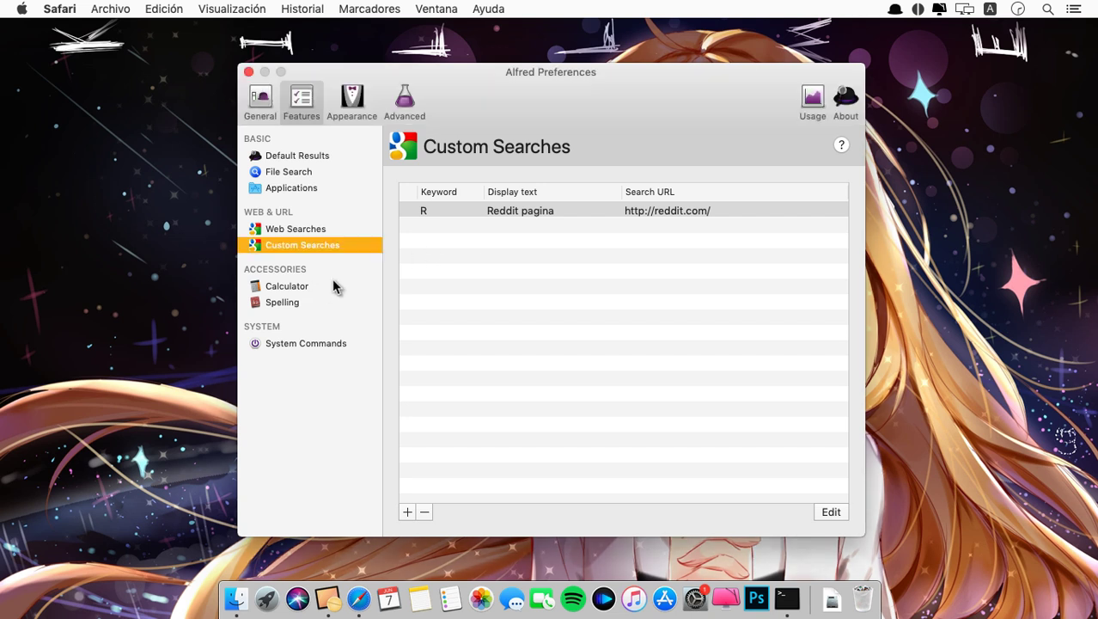
pyautogui.click(297, 292)
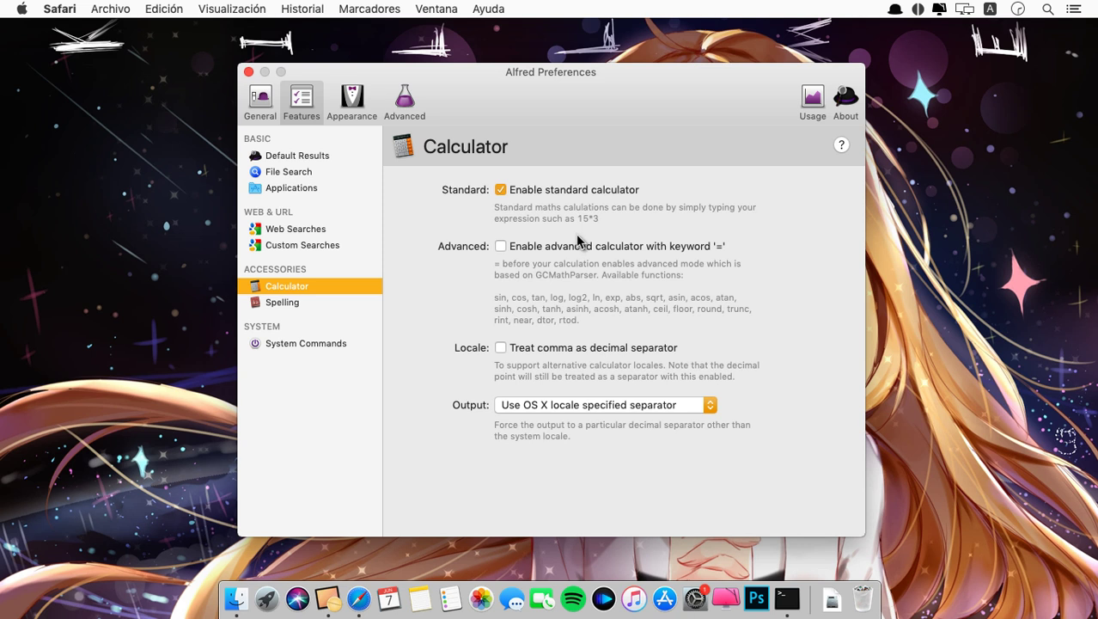
pyautogui.hotkey('alt', 'space')
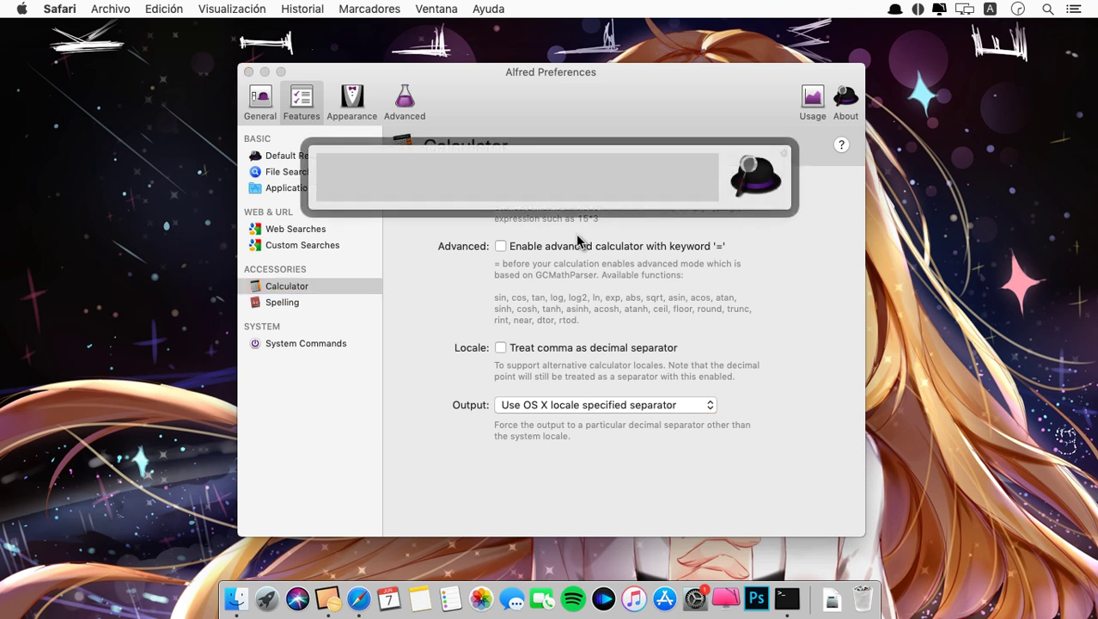
pyautogui.write('8')
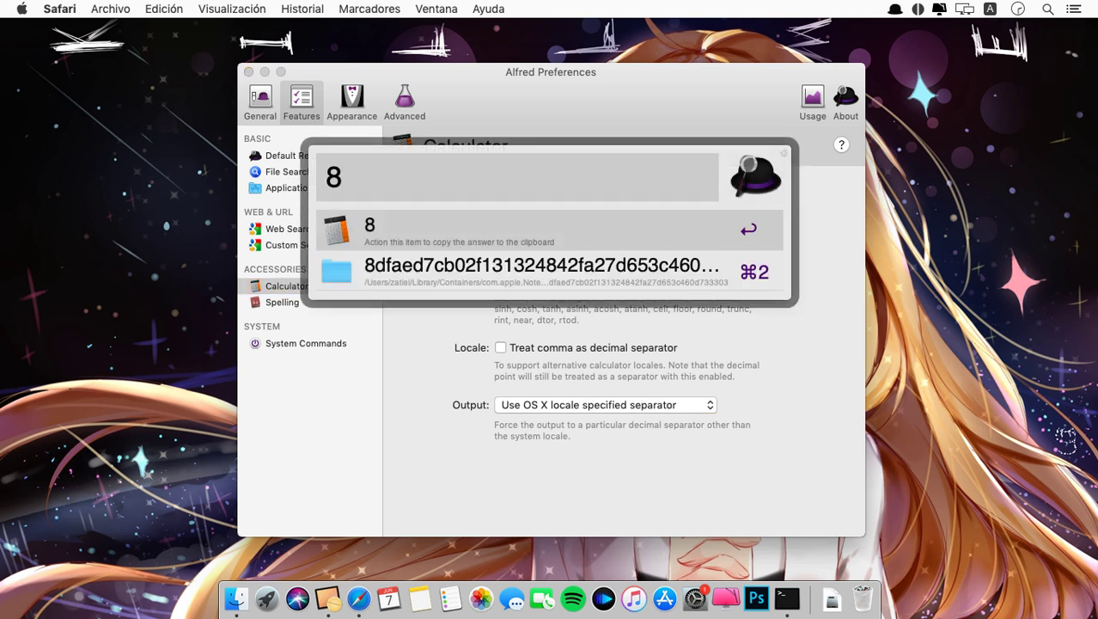
pyautogui.write(']')
pyautogui.press('BackSpace')
pyautogui.write('_')
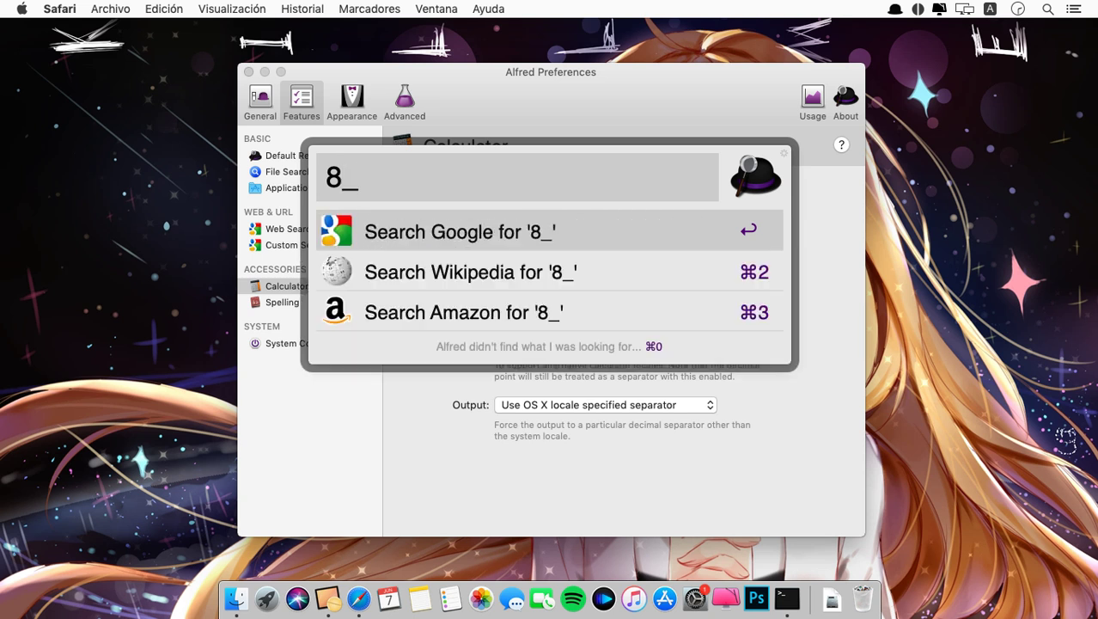
pyautogui.press('BackSpace')
pyautogui.write('-2')
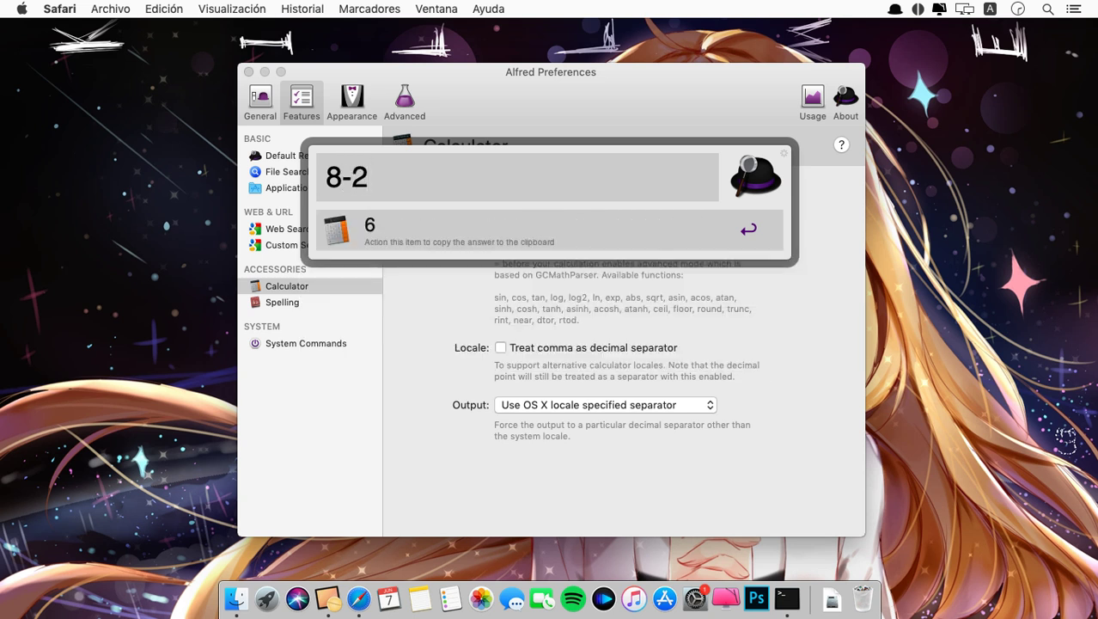
# Clear the previous calculation in the Alfred bar and enter 239 as the first number of another one
pyautogui.press('BackSpace')
pyautogui.press('BackSpace')
pyautogui.press('BackSpace')
pyautogui.write('239')
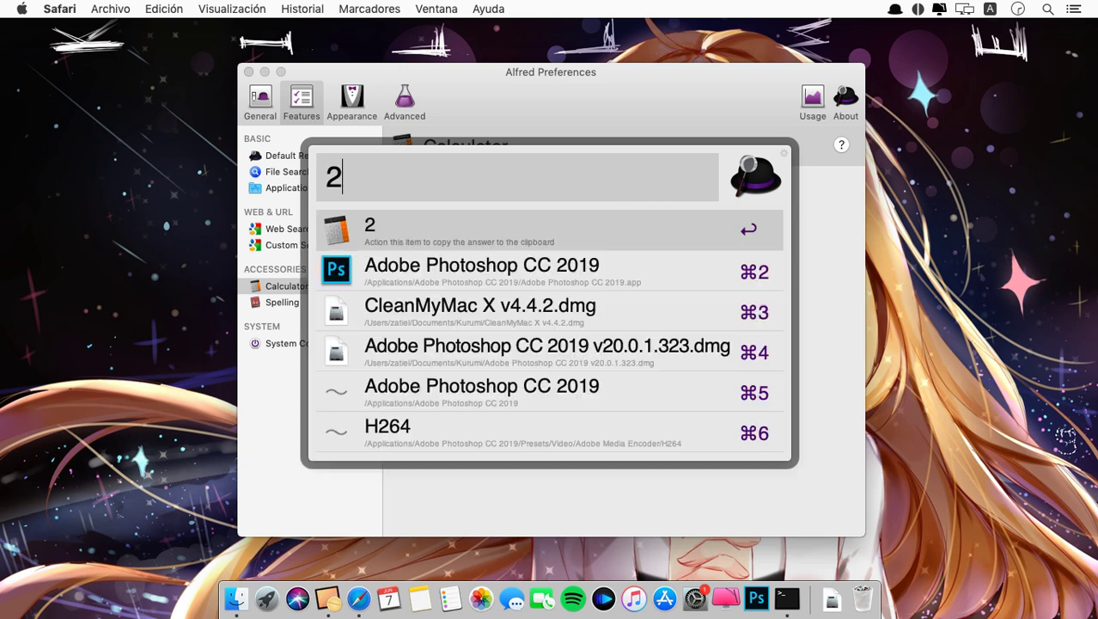
pyautogui.write('=')
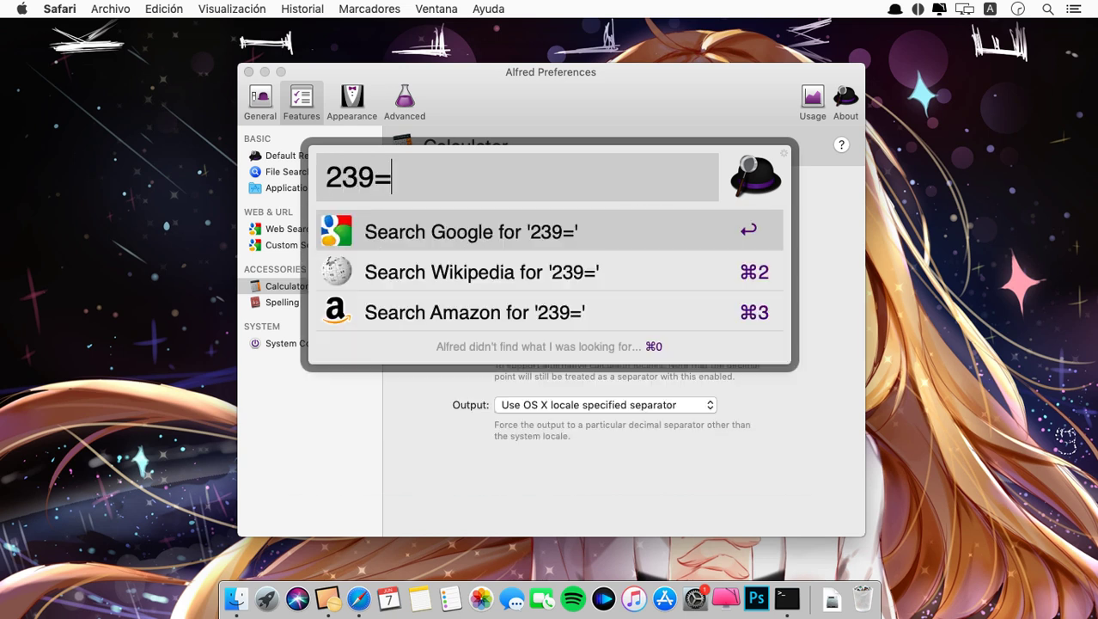
pyautogui.press('BackSpace')
pyautogui.write('_')
pyautogui.press('BackSpace')
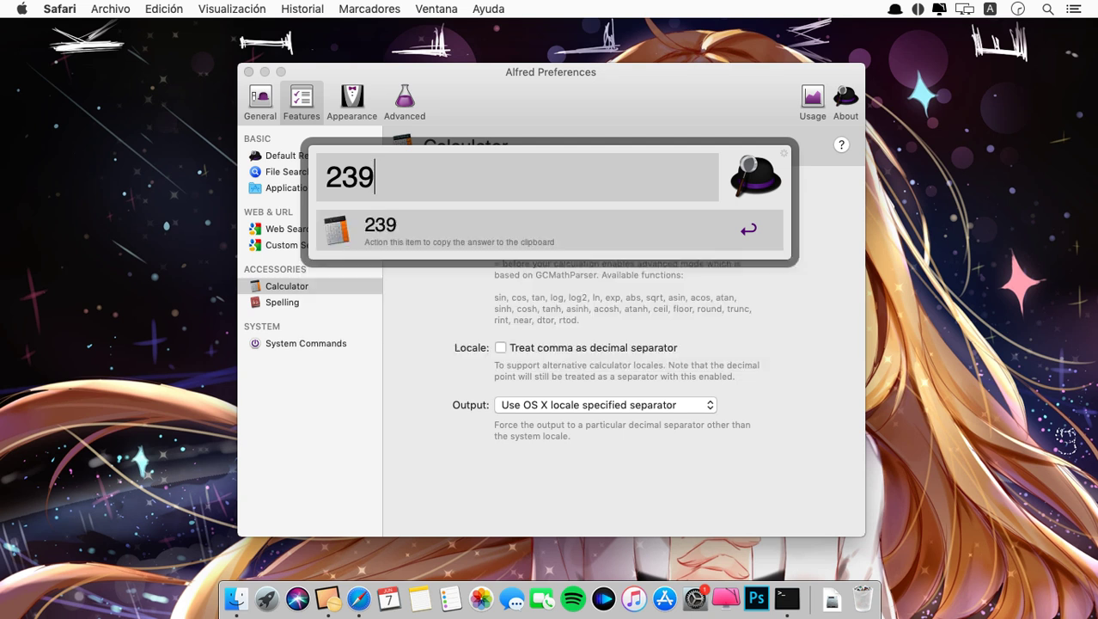
pyautogui.write('(')
pyautogui.press('BackSpace')
pyautogui.write(')')
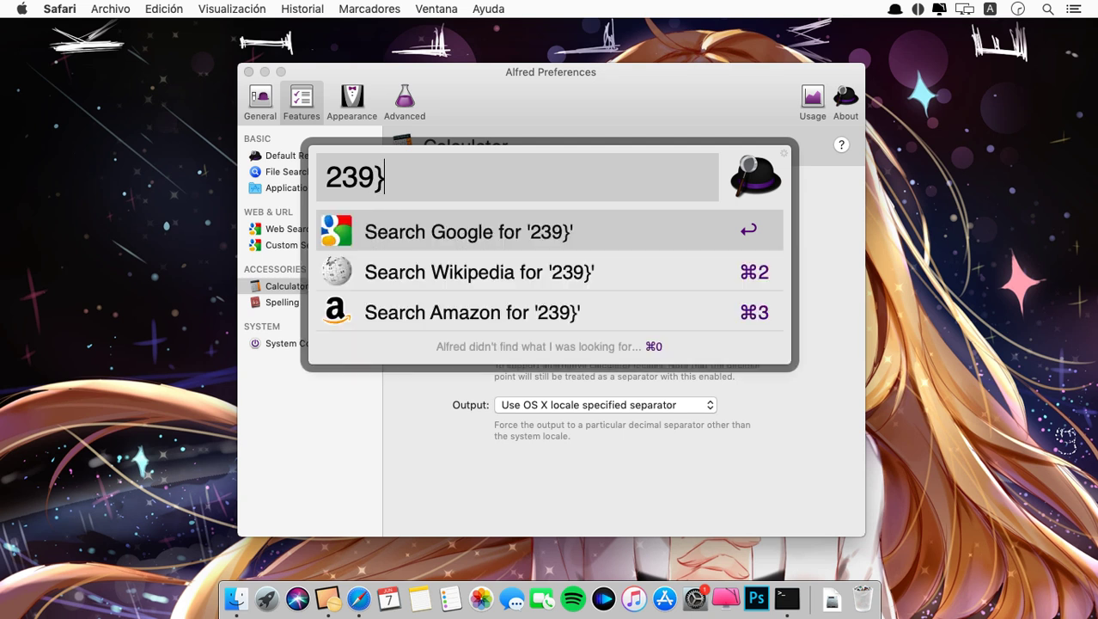
pyautogui.press('BackSpace')
pyautogui.write(')')
pyautogui.press('BackSpace')
pyautogui.write('l')
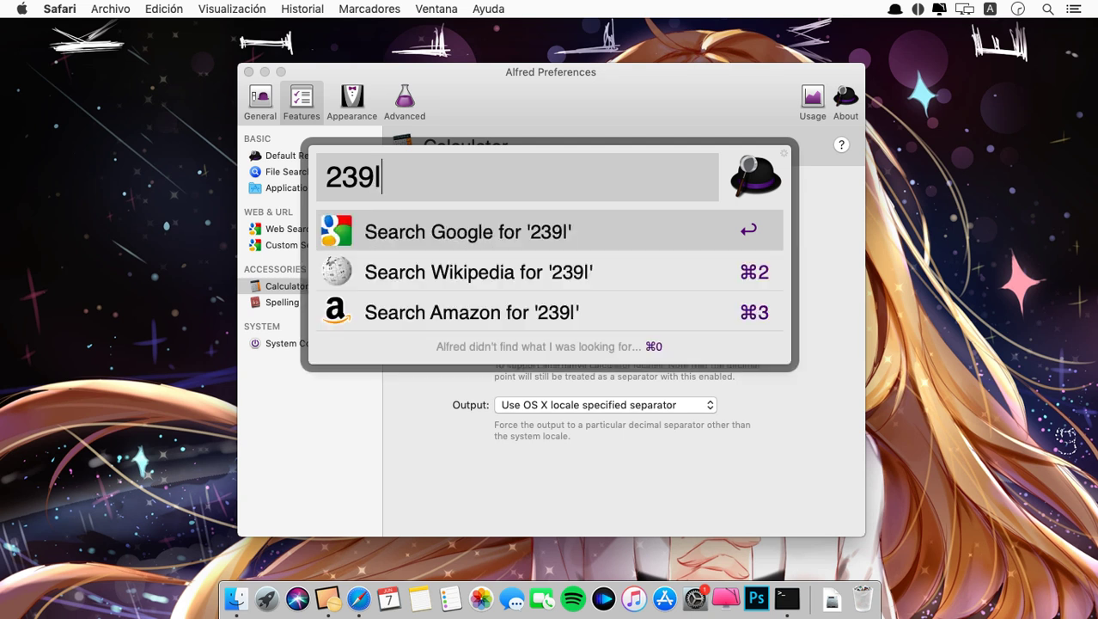
pyautogui.write('"')
pyautogui.press('BackSpace')
pyautogui.write('_')
pyautogui.press('BackSpace')
pyautogui.write('=')
pyautogui.press('BackSpace')
pyautogui.write('?>:"l')
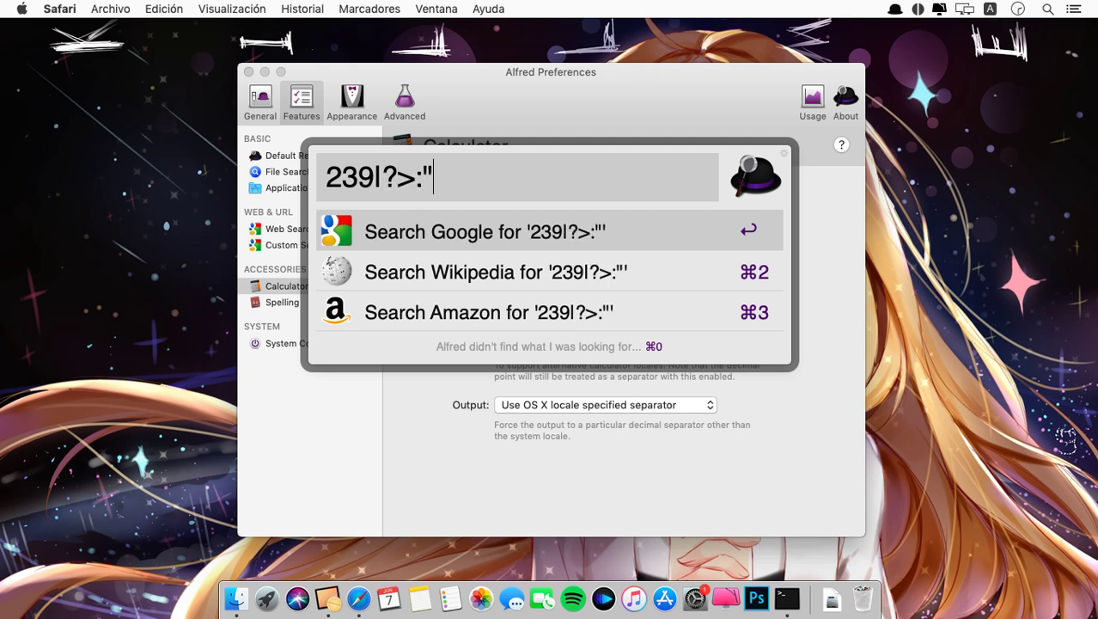
pyautogui.write('}{__+)')
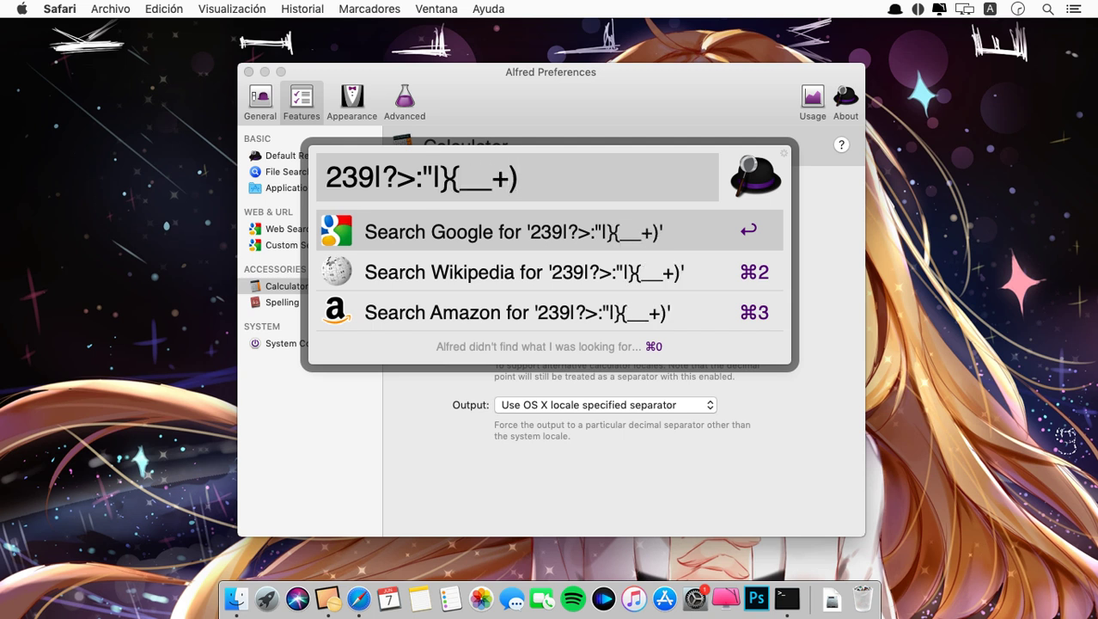
pyautogui.press('BackSpace')
pyautogui.write('++')
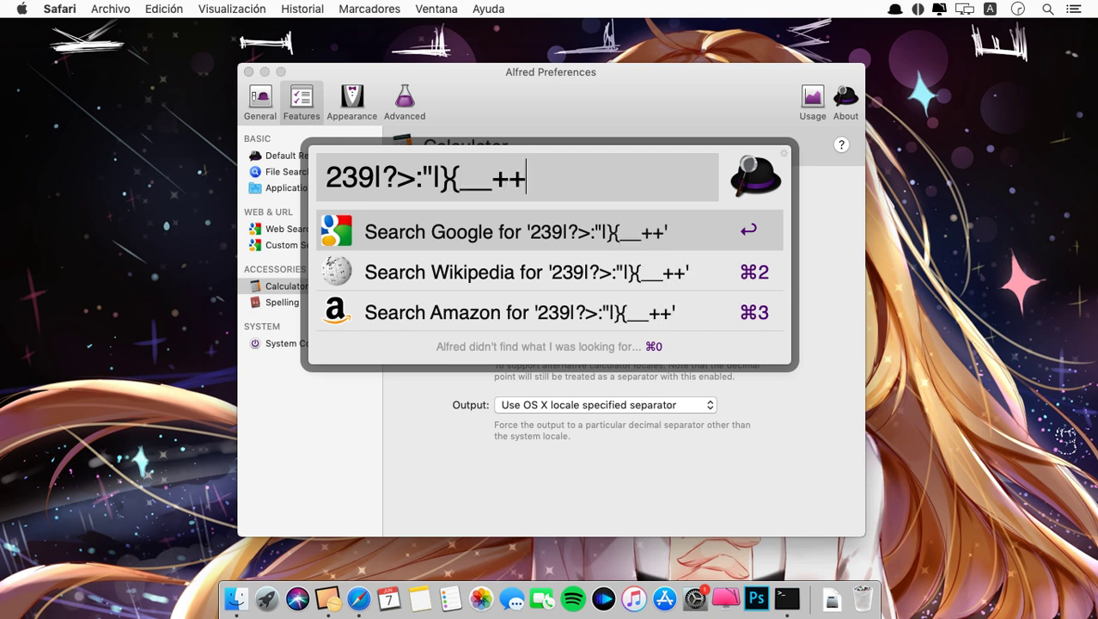
pyautogui.press('BackSpace')
pyautogui.press('BackSpace')
pyautogui.press('BackSpace')
pyautogui.press('BackSpace')
pyautogui.press('BackSpace')
pyautogui.press('BackSpace')
pyautogui.press('BackSpace')
pyautogui.press('BackSpace')
pyautogui.press('BackSpace')
pyautogui.press('BackSpace')
pyautogui.press('BackSpace')
pyautogui.press('BackSpace')
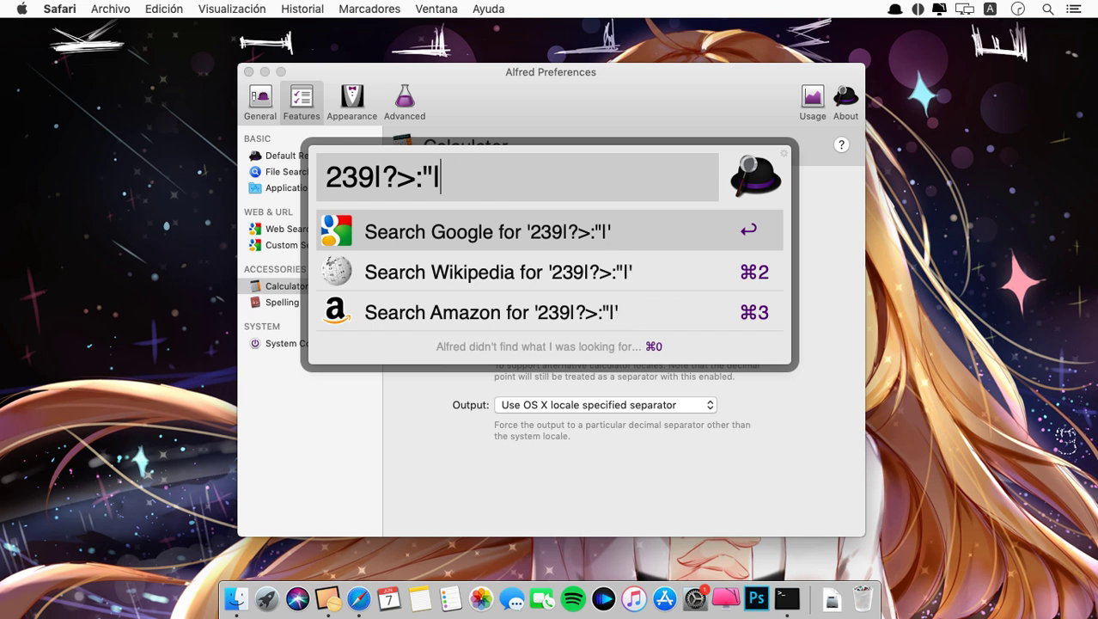
pyautogui.write('=+')
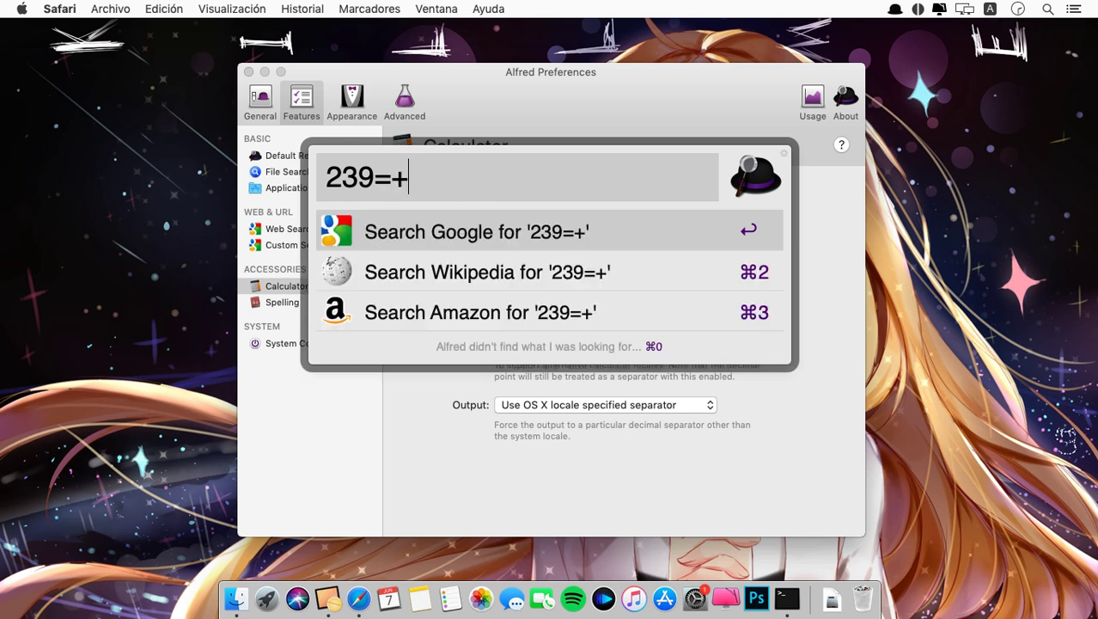
pyautogui.press('BackSpace')
pyautogui.press('BackSpace')
# Complete the calculation as 239+567, and clear and dismiss the Alfred bar
pyautogui.write('+567')
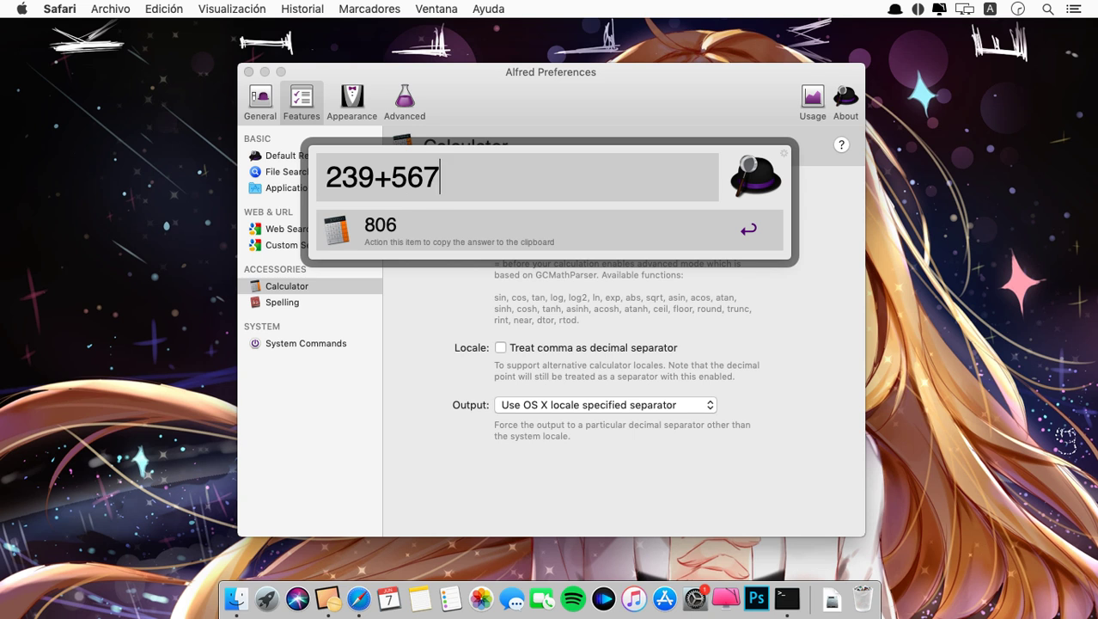
pyautogui.press('BackSpace')
pyautogui.press('BackSpace')
pyautogui.press('BackSpace')
pyautogui.press('BackSpace')
pyautogui.press('BackSpace')
pyautogui.press('BackSpace')
pyautogui.press('BackSpace')
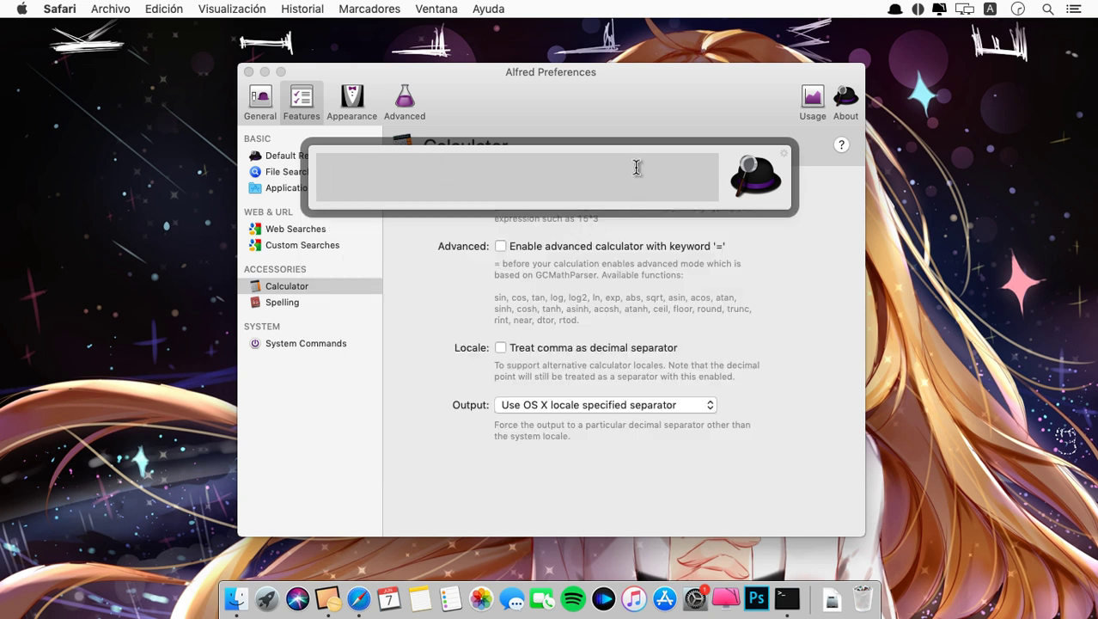
pyautogui.click(621, 113)
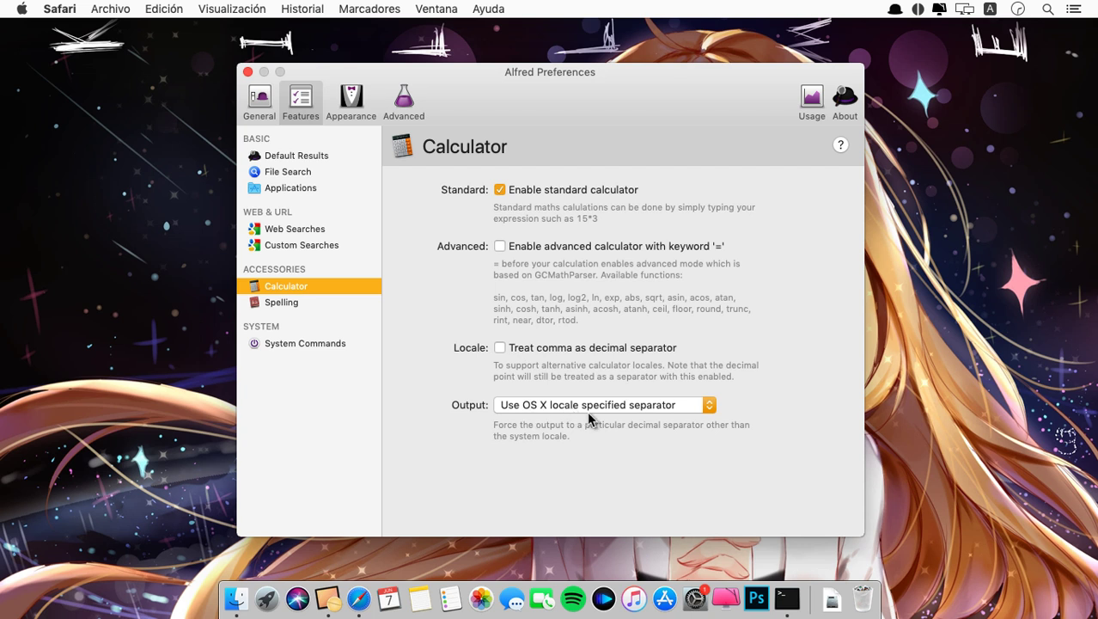
# Show Alfred's Spelling preferences and look up the word anime in the Alfred bar with the spell keyword
pyautogui.click(291, 303)
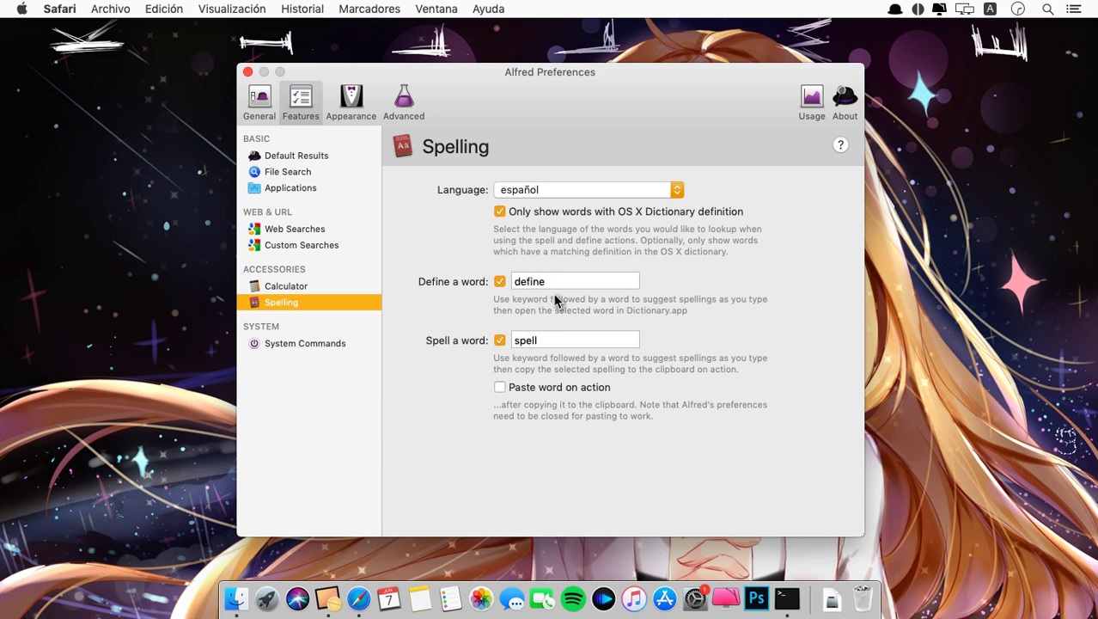
pyautogui.hotkey('alt', 'space')
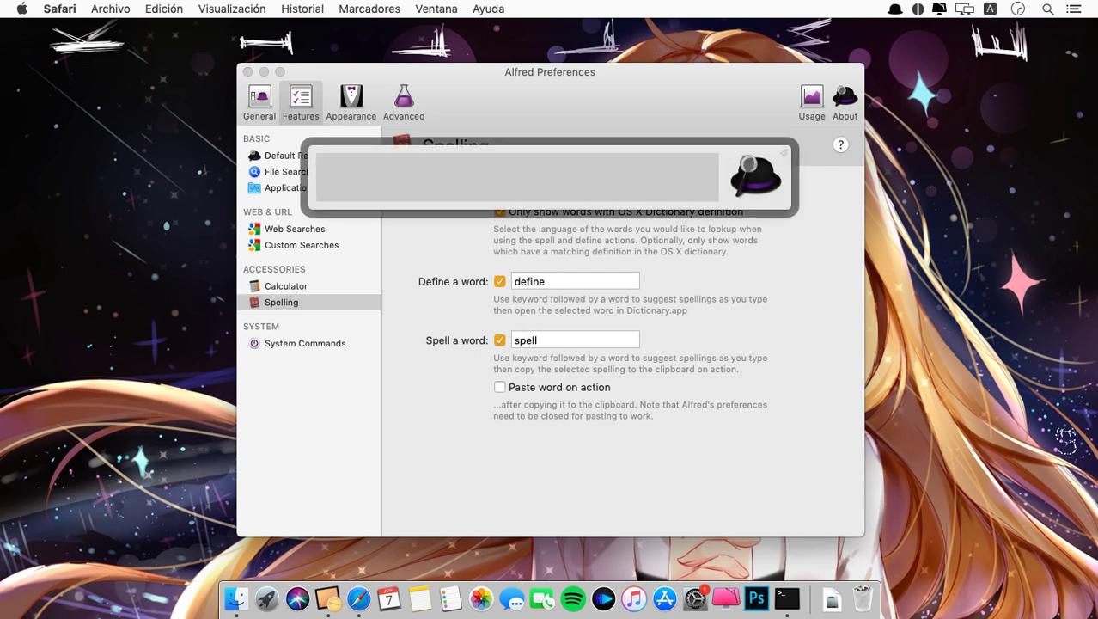
pyautogui.write('spell ')
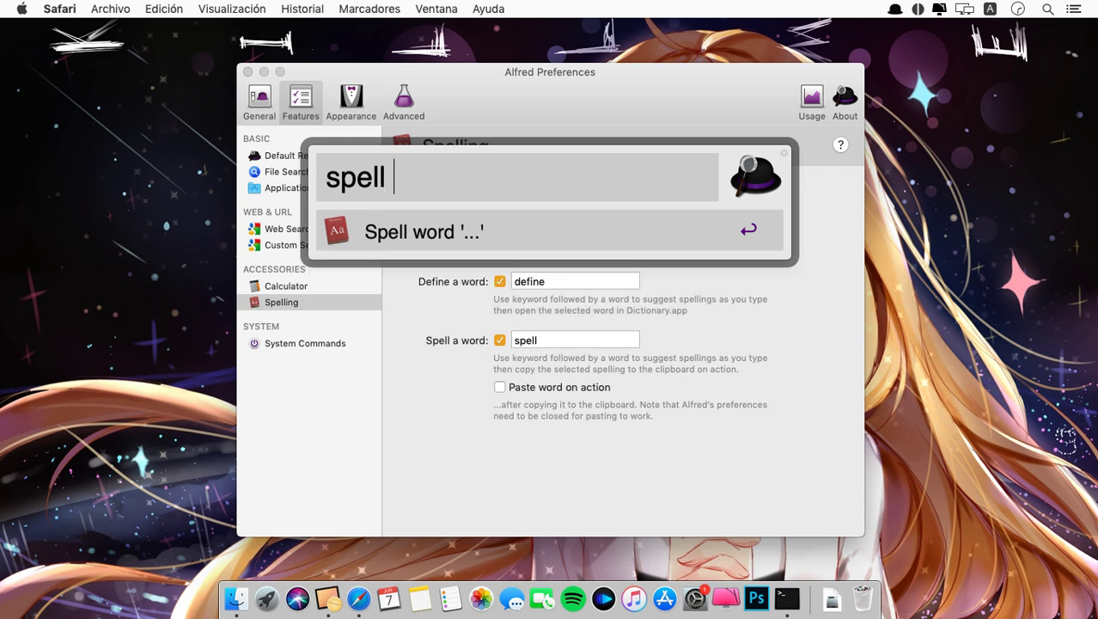
pyautogui.write('an')
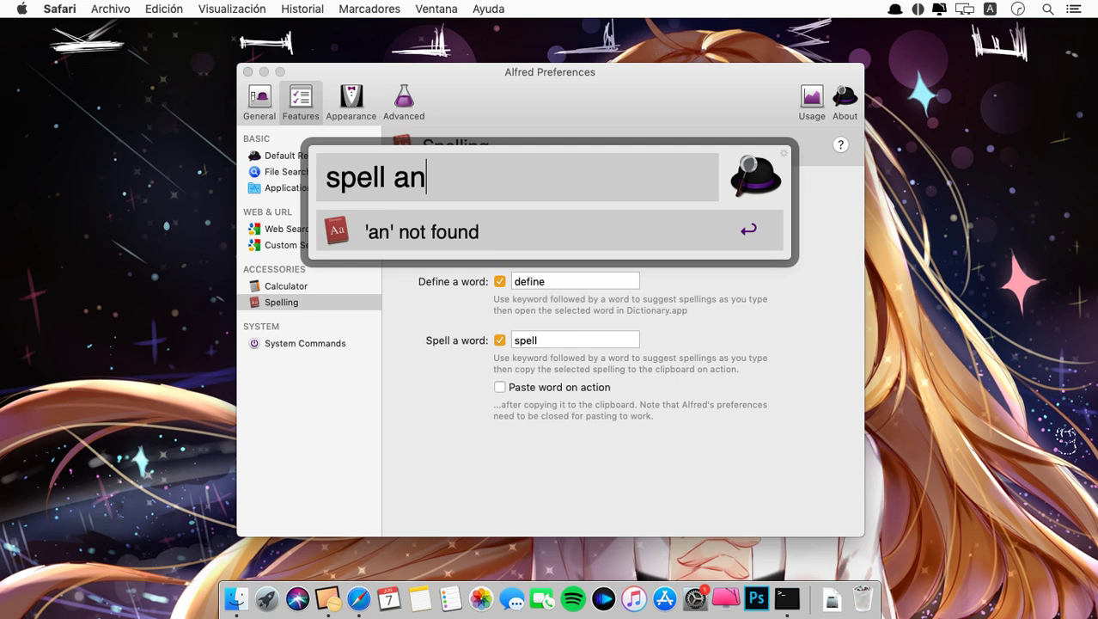
pyautogui.write('imei')
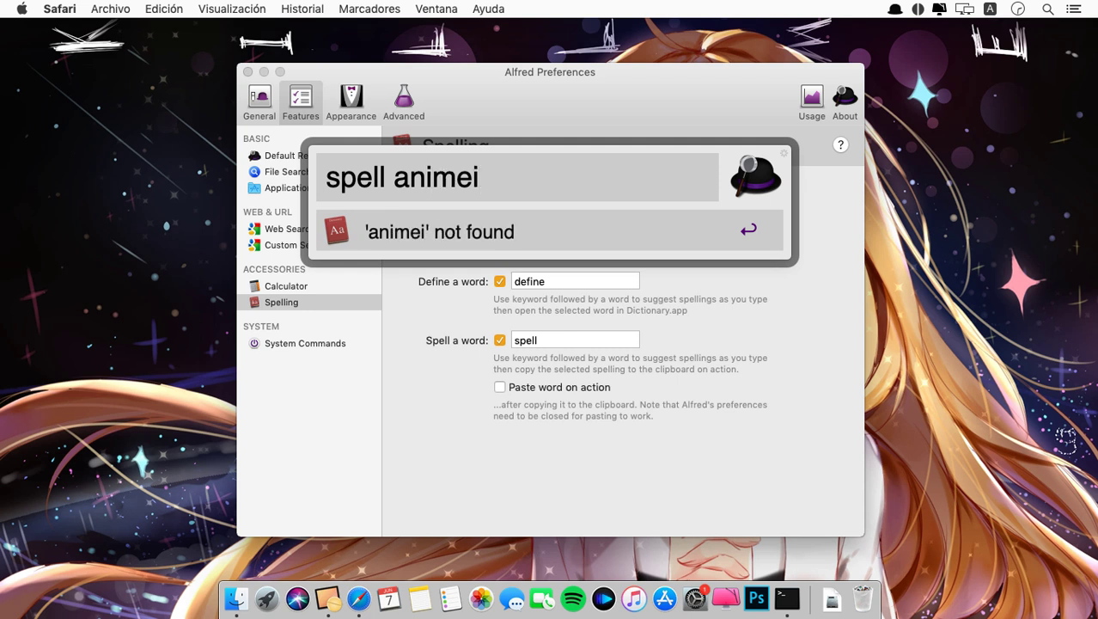
pyautogui.press('BackSpace')
pyautogui.press('Escape')
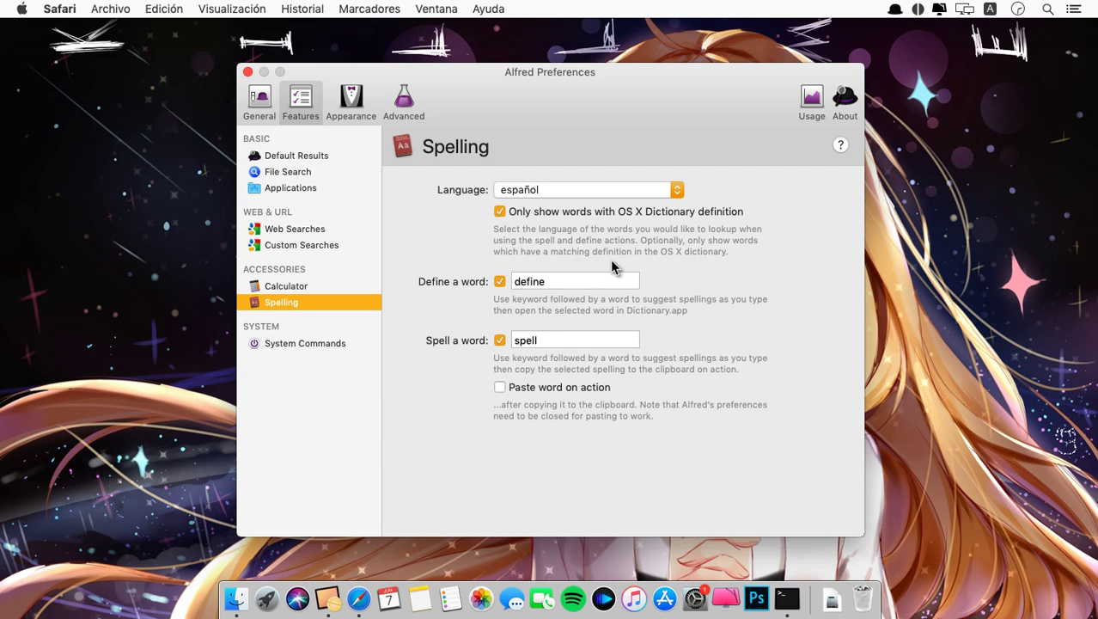
# In Alfred's System Commands preferences, set the Show Trash keyword to papelera
pyautogui.click(317, 345)
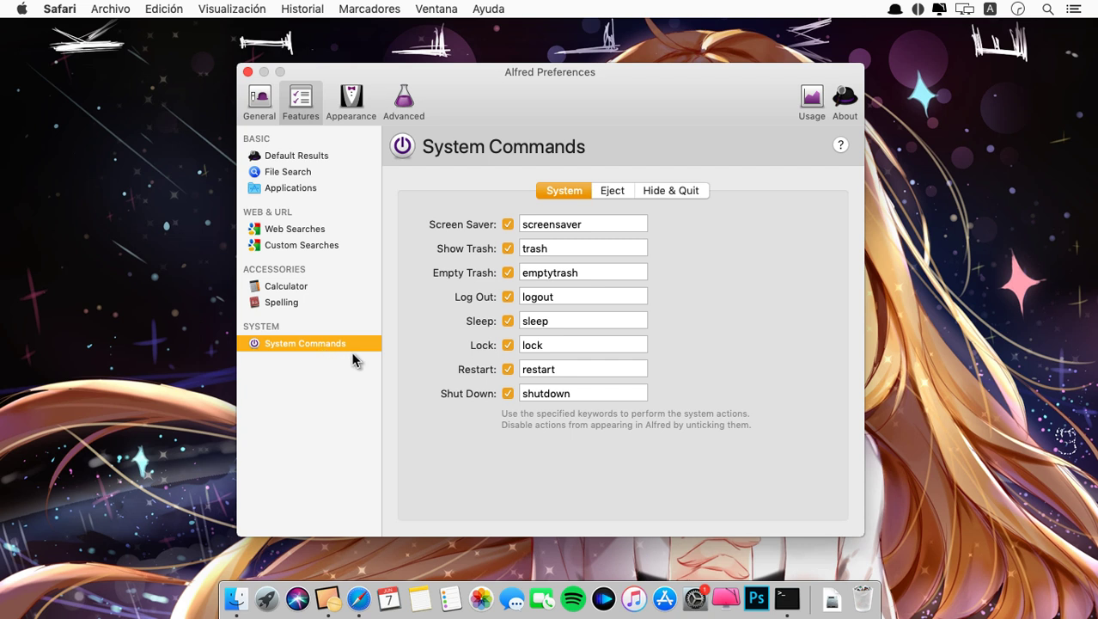
pyautogui.doubleClick(588, 295)
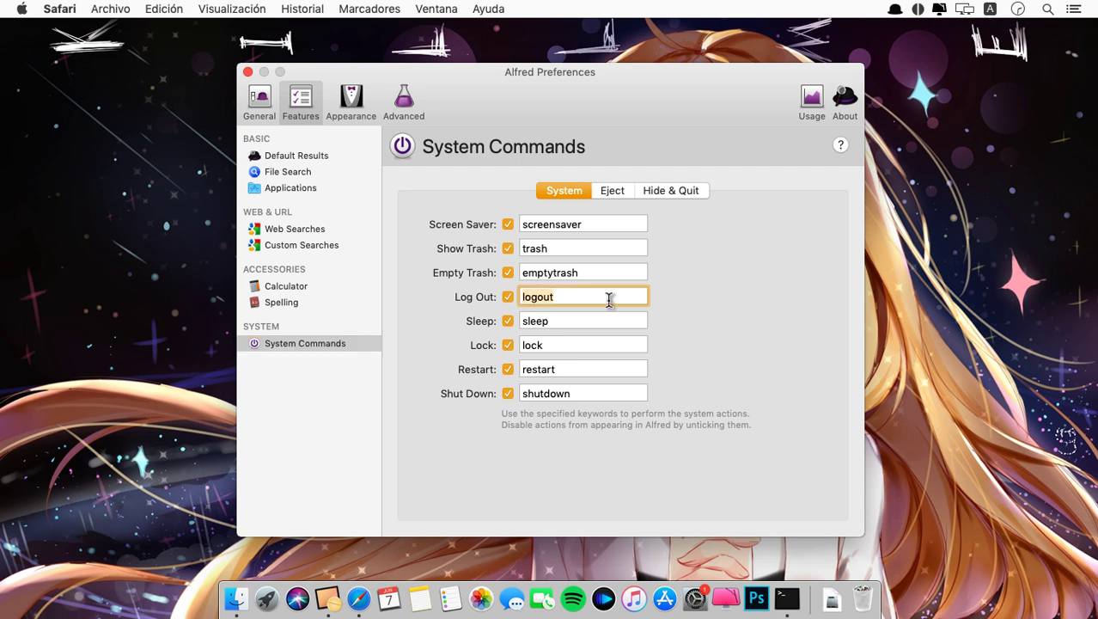
pyautogui.doubleClick(569, 247)
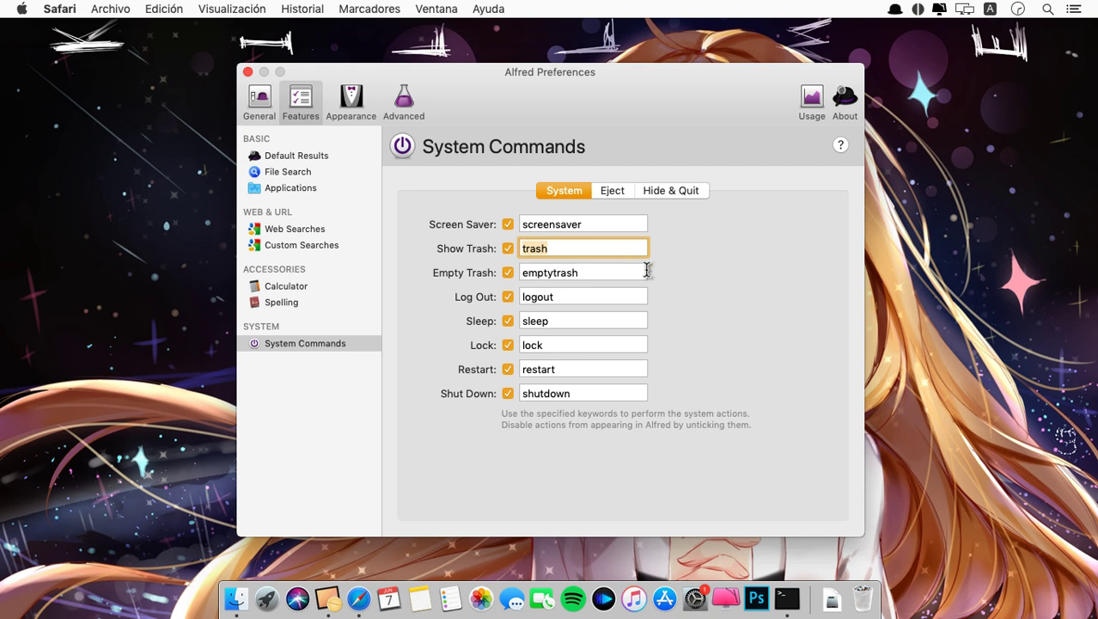
pyautogui.write('papelera')
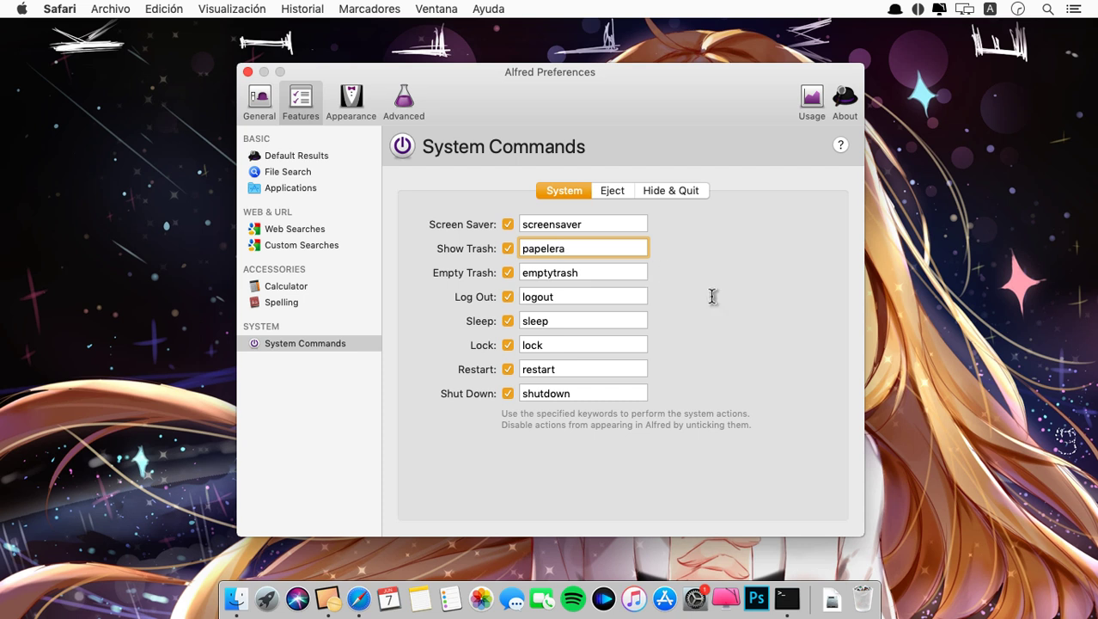
# Look up the Show Trash command in the Alfred bar with the keyword papelera, and dismiss the bar without running it
pyautogui.hotkey('alt', 'space')
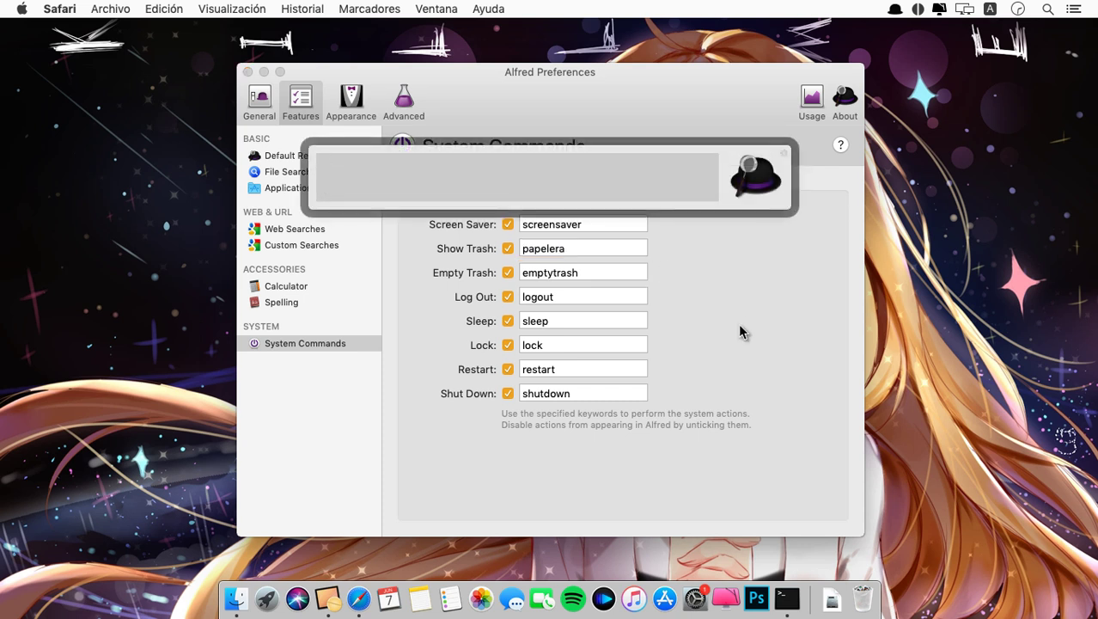
pyautogui.write('papelera')
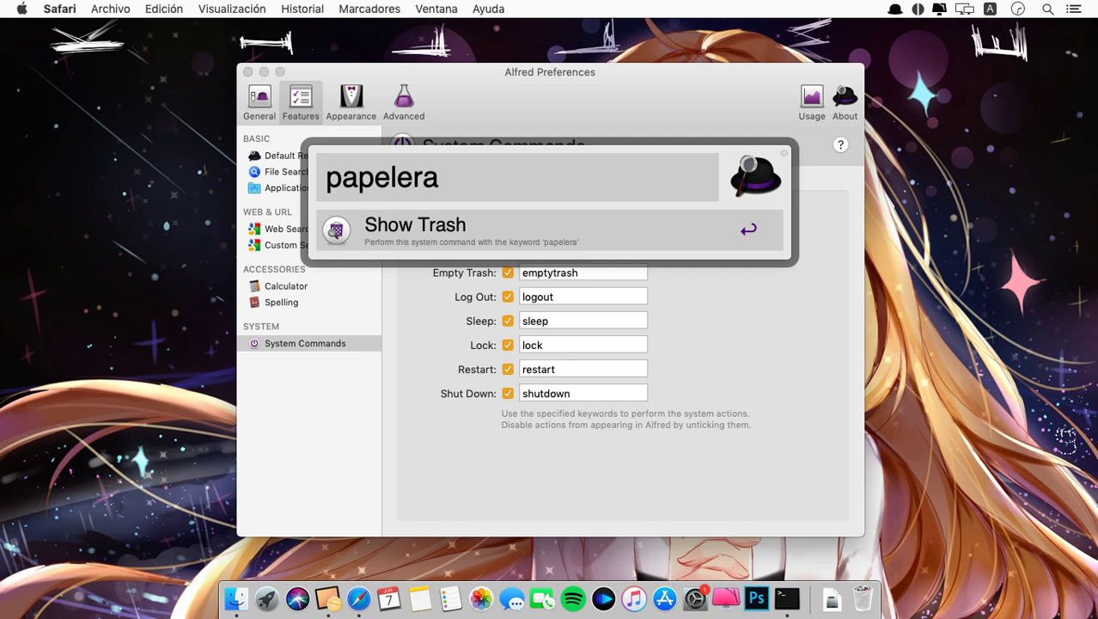
pyautogui.press('BackSpace')
pyautogui.press('BackSpace')
pyautogui.press('BackSpace')
pyautogui.press('BackSpace')
pyautogui.press('BackSpace')
pyautogui.press('BackSpace')
pyautogui.press('BackSpace')
pyautogui.press('BackSpace')
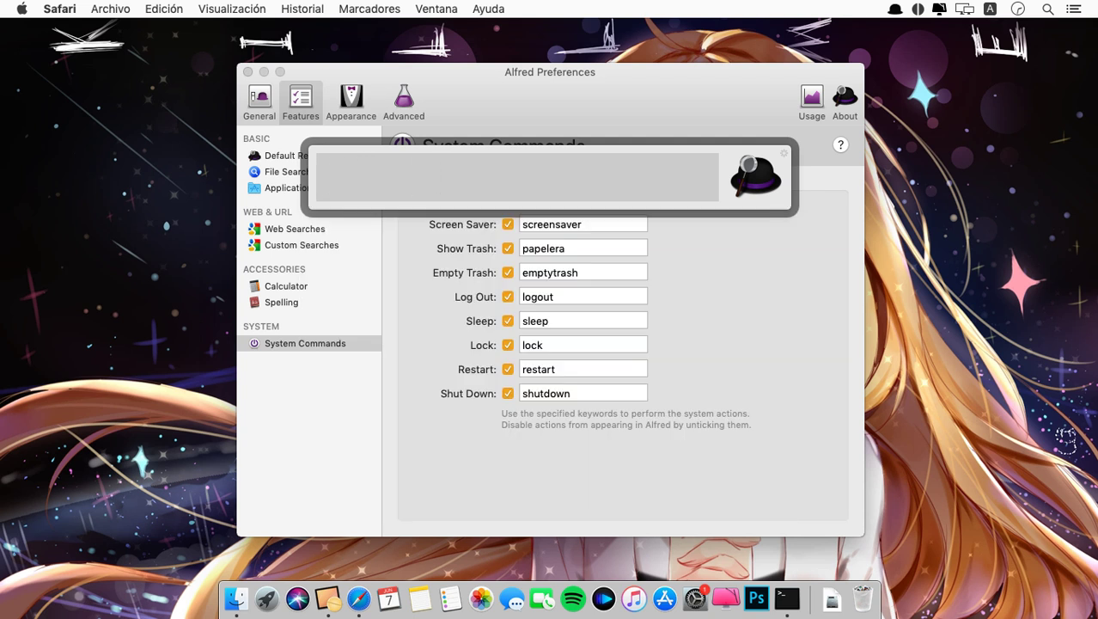
pyautogui.press('Escape')
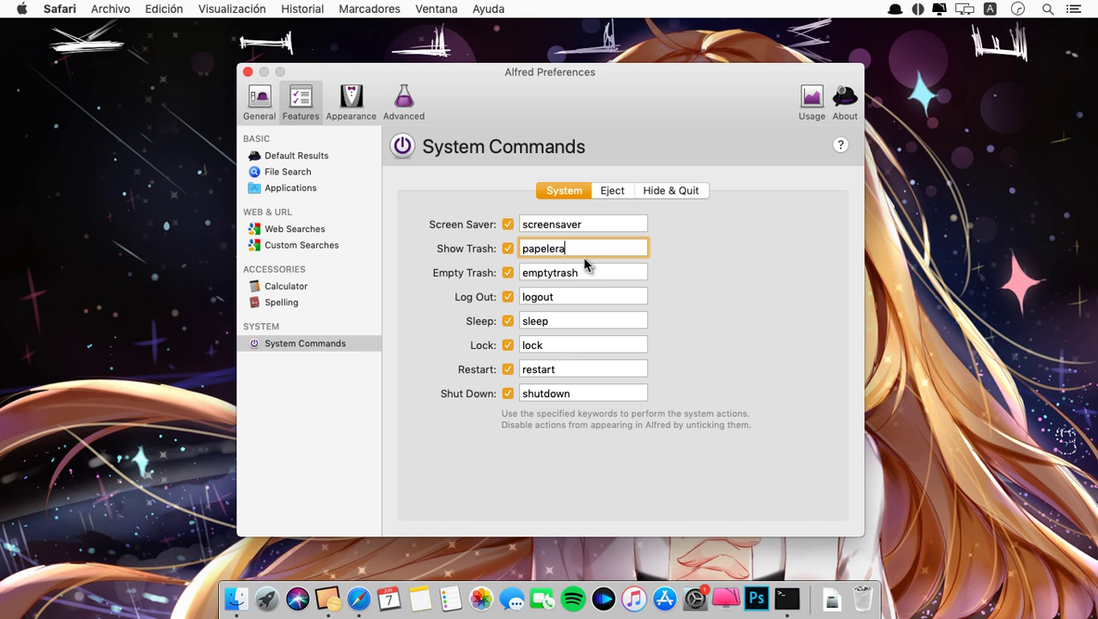
# Set the Show Trash keyword back to trash, and enable the Eject system command
pyautogui.press('super+a')
pyautogui.write('trash')
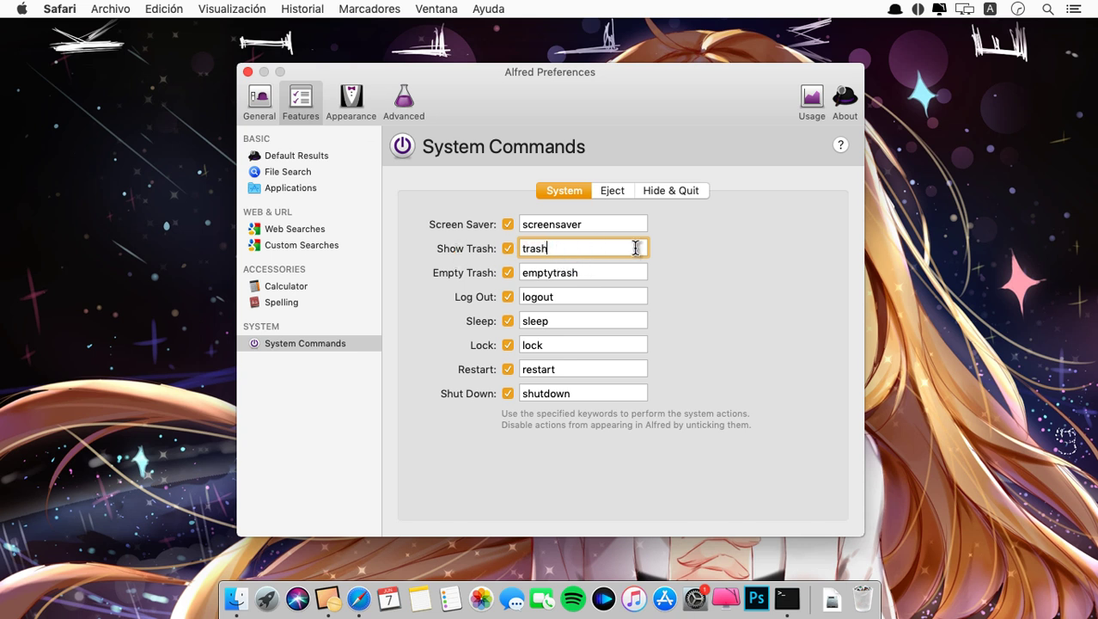
pyautogui.click(613, 190)
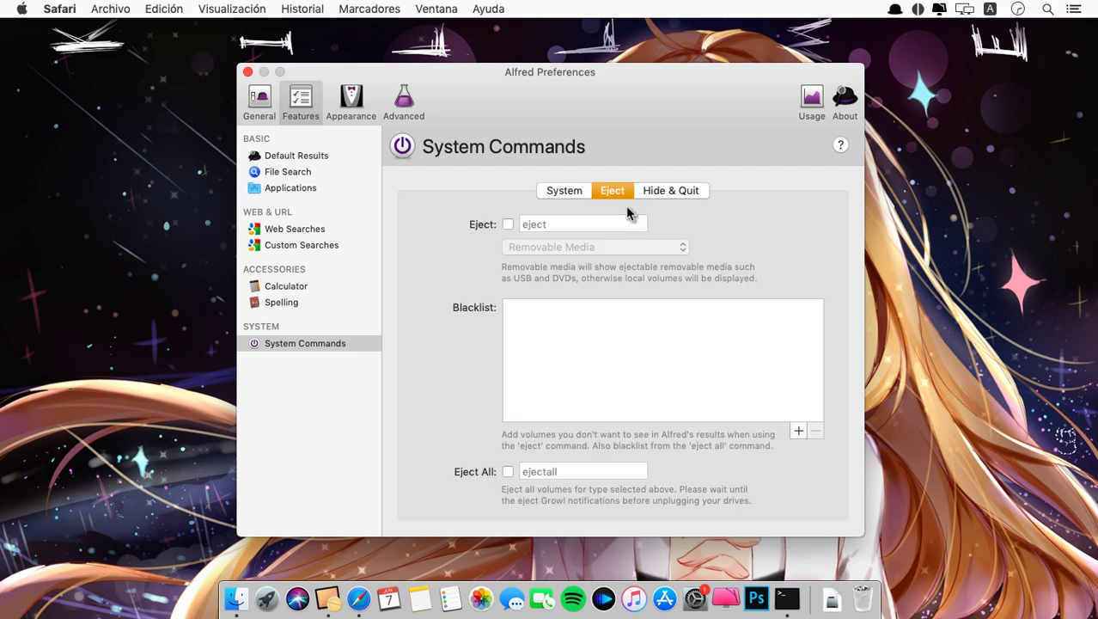
pyautogui.click(509, 226)
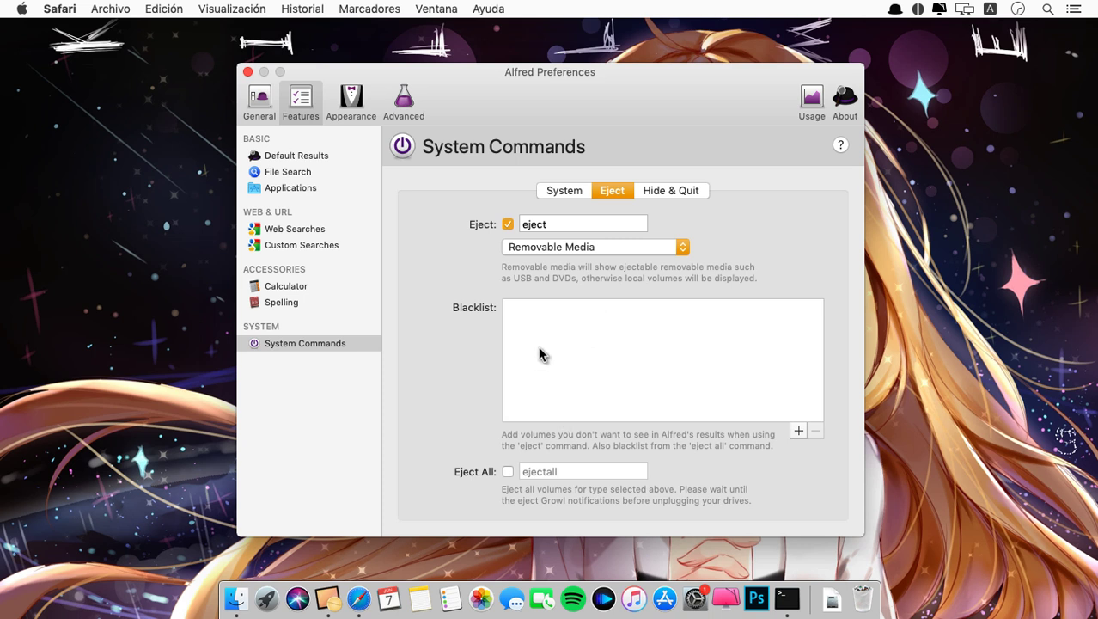
# Show the Hide & Quit system commands and launch Terminal from the Alfred bar
pyautogui.click(653, 192)
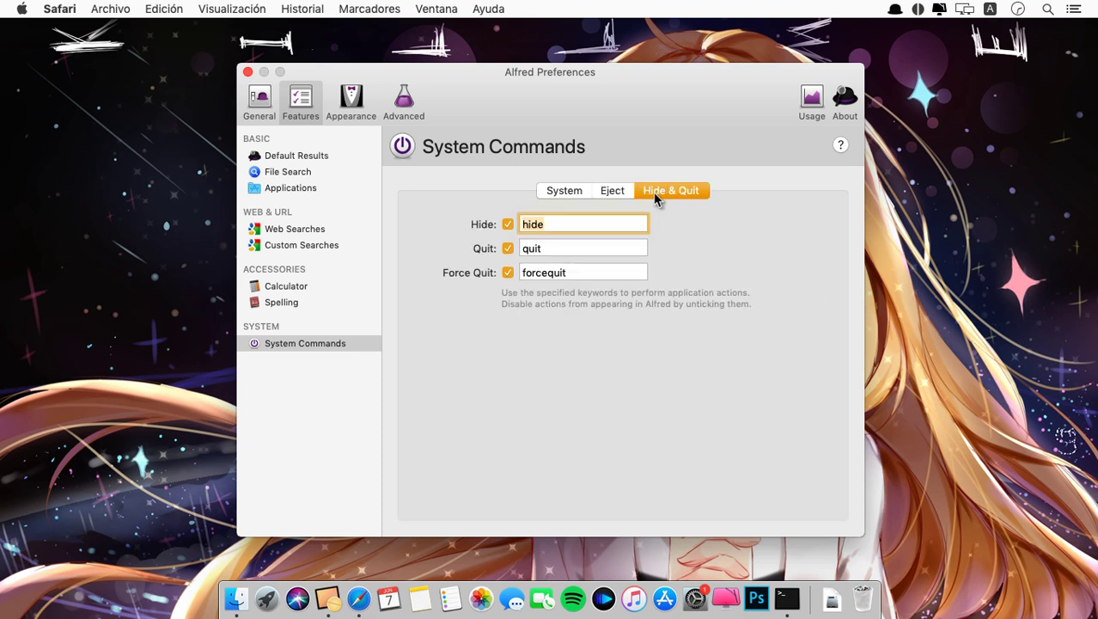
pyautogui.click(560, 248)
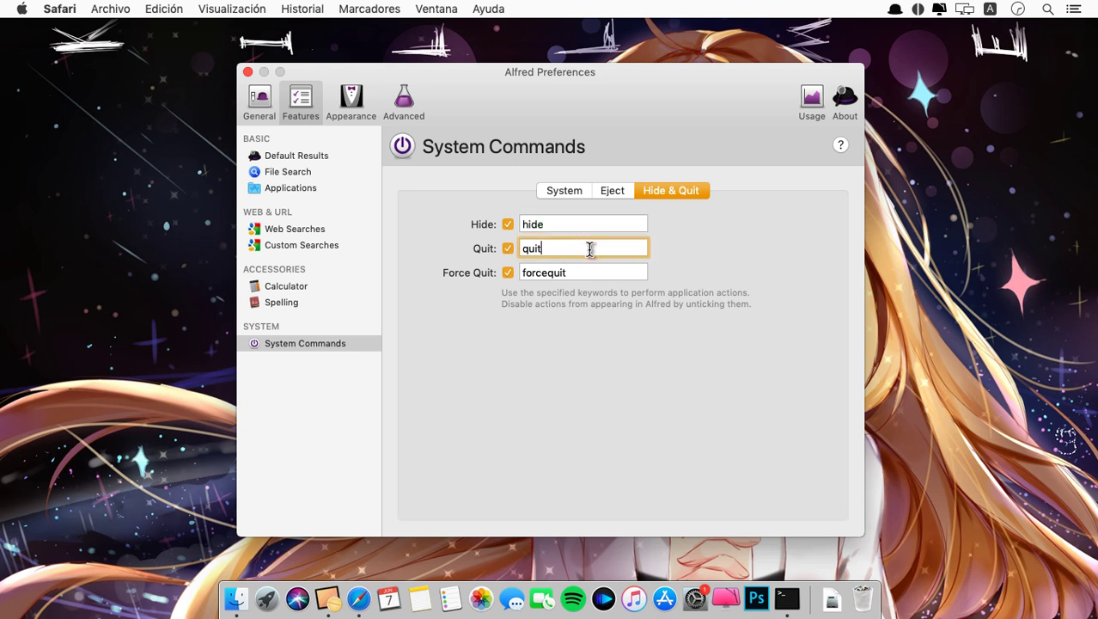
pyautogui.hotkey('alt', 'space')
pyautogui.write('t')
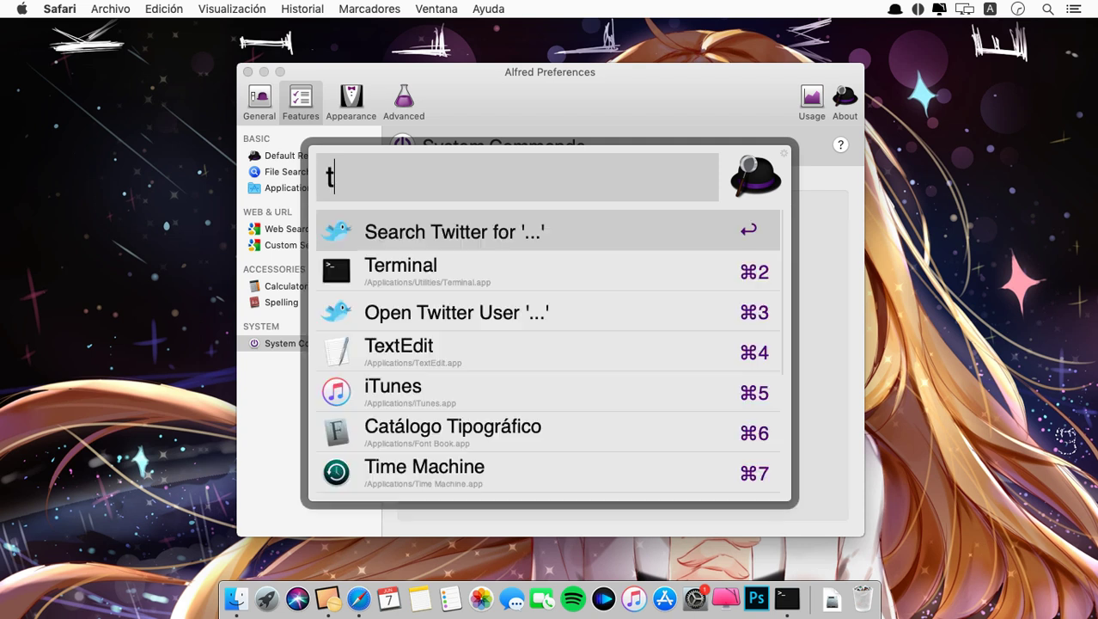
pyautogui.write('erminal')
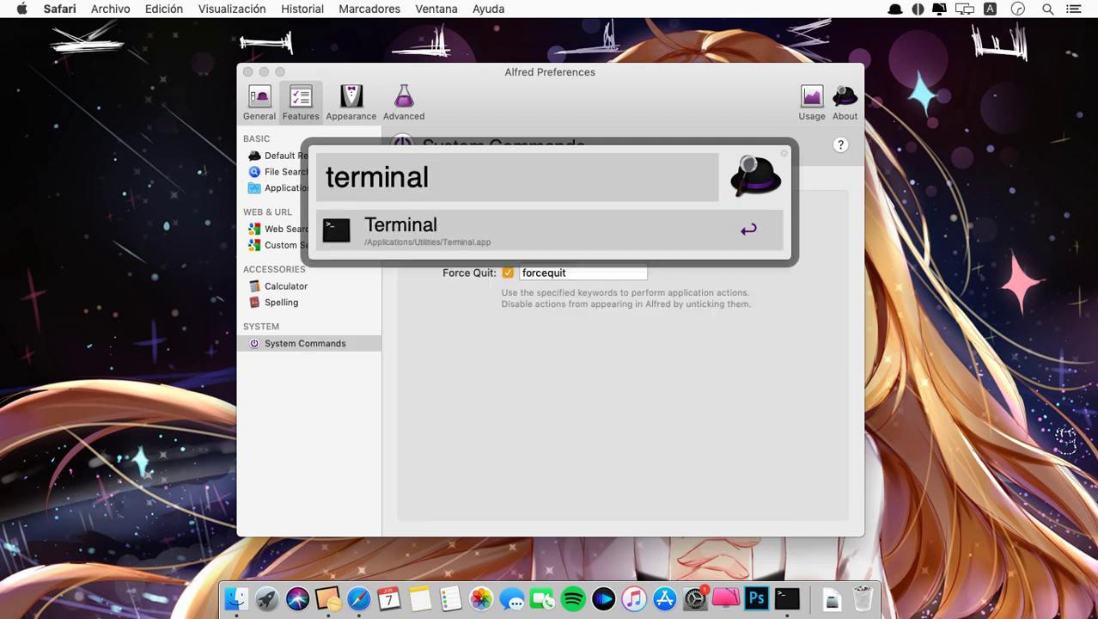
pyautogui.press('Return')
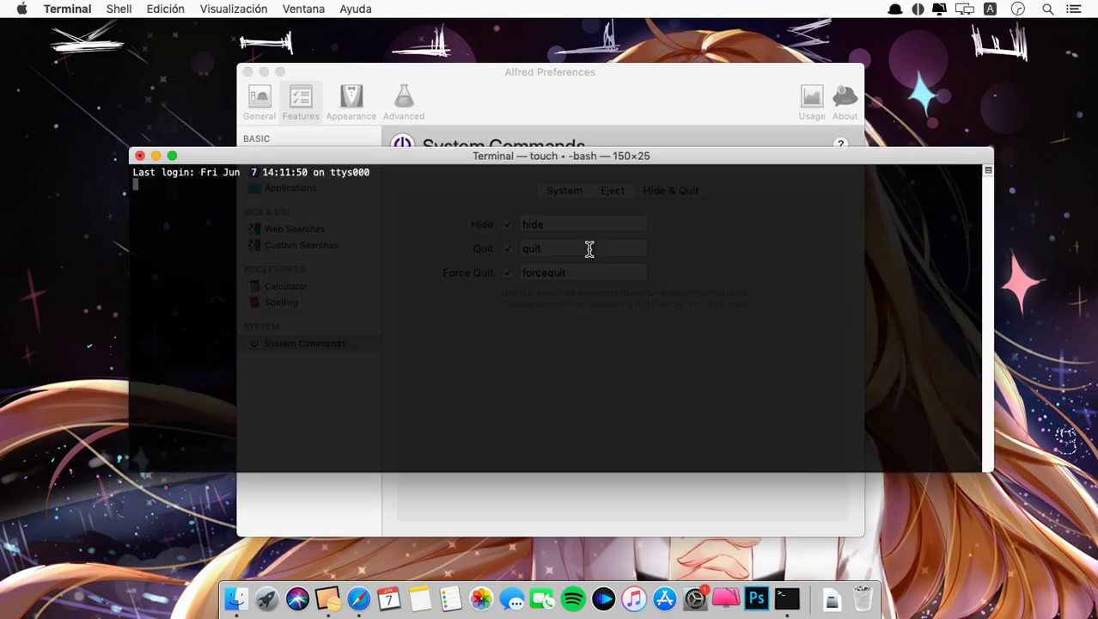
# Close the Terminal window and quit Terminal from the Dock
pyautogui.click(140, 155)
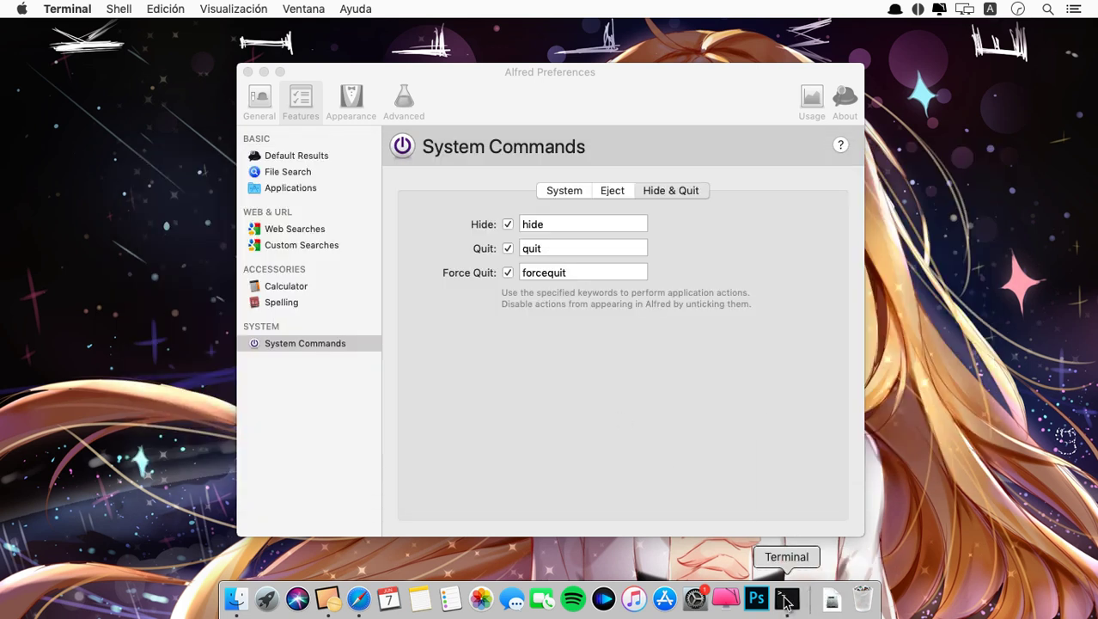
pyautogui.rightClick(785, 607)
pyautogui.click(803, 555)
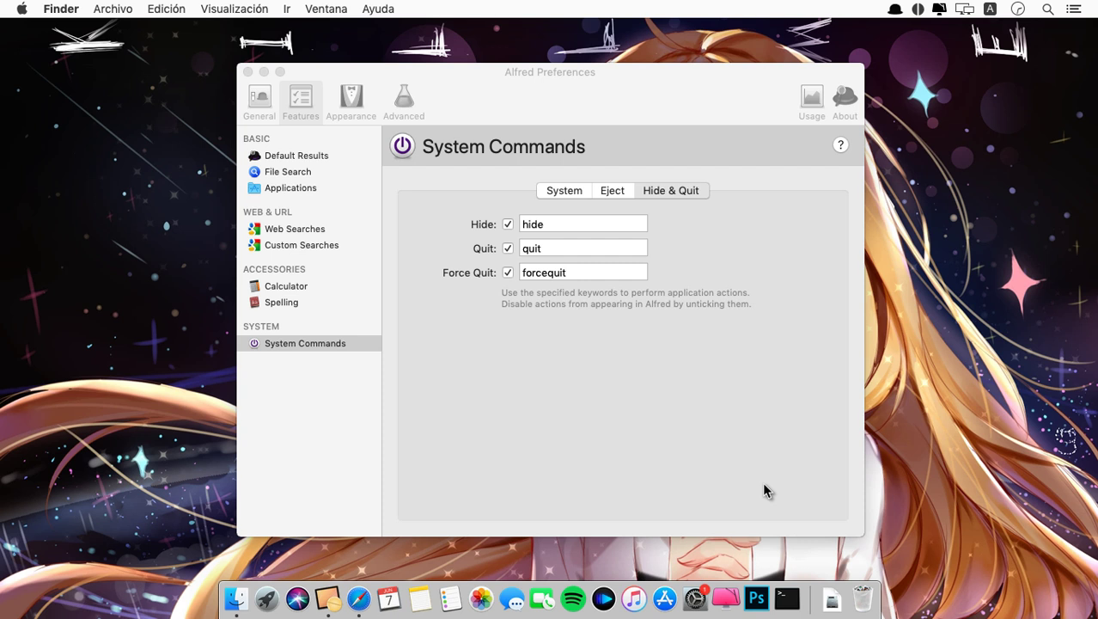
# Relaunch Terminal from the Alfred bar and close its window, leaving the app running
pyautogui.hotkey('alt', 'space')
pyautogui.write('terminal')
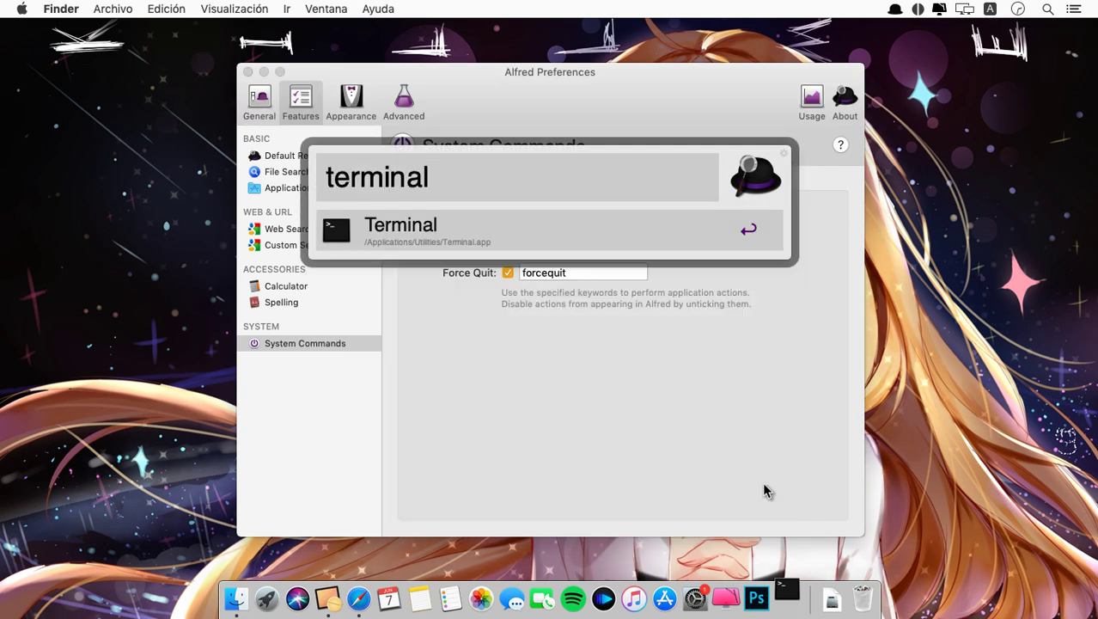
pyautogui.press('Return')
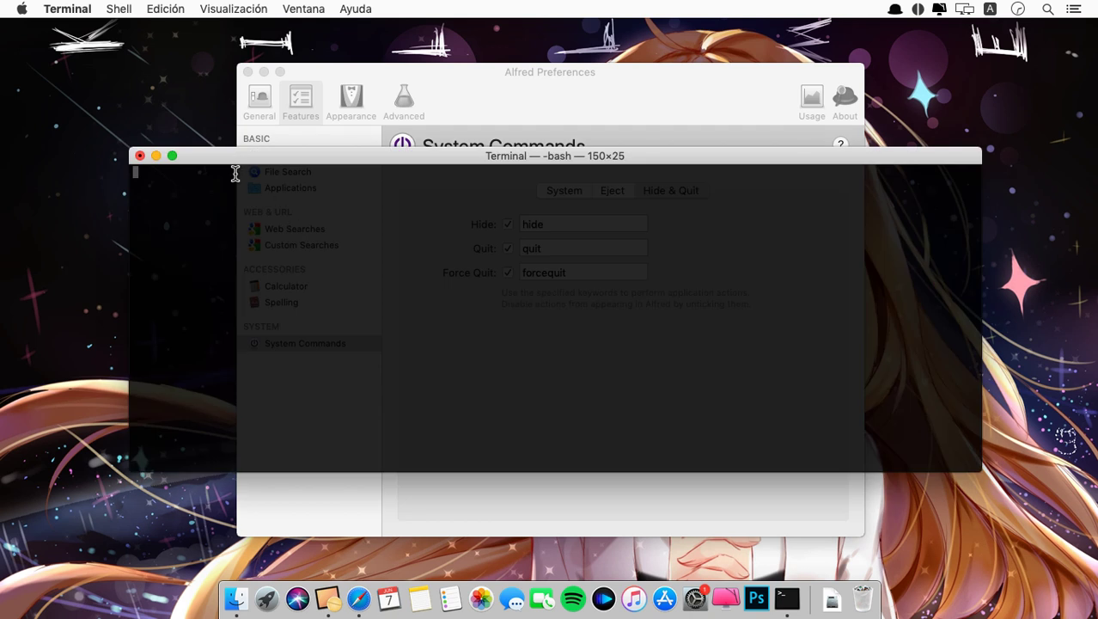
pyautogui.click(140, 156)
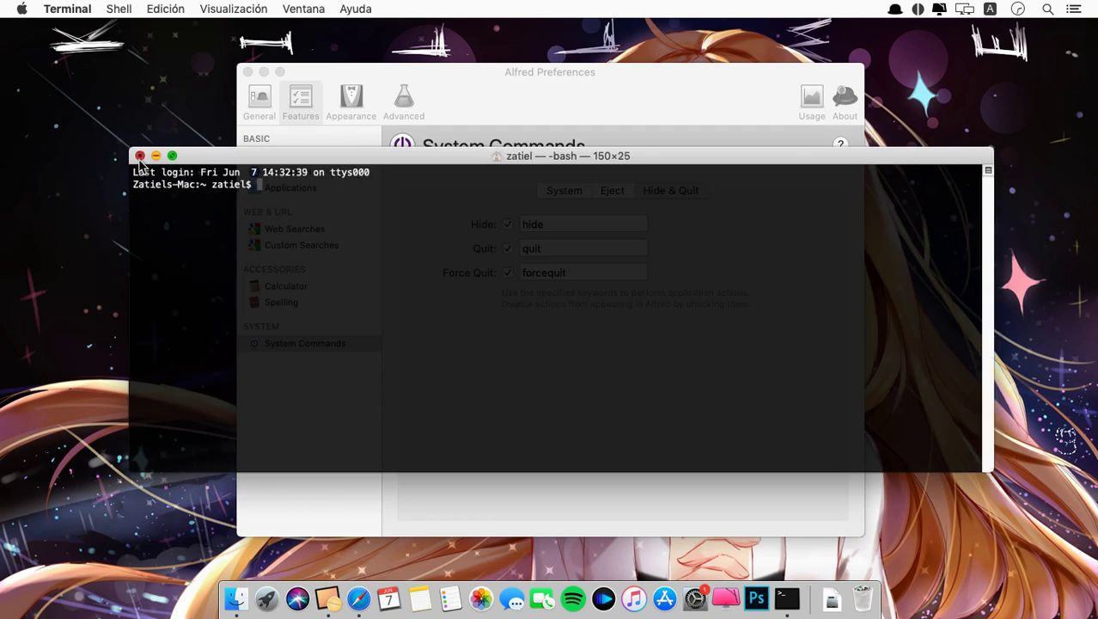
# Look up the apps that can be quit in the Alfred bar with the keyword quit
pyautogui.hotkey('alt', 'space')
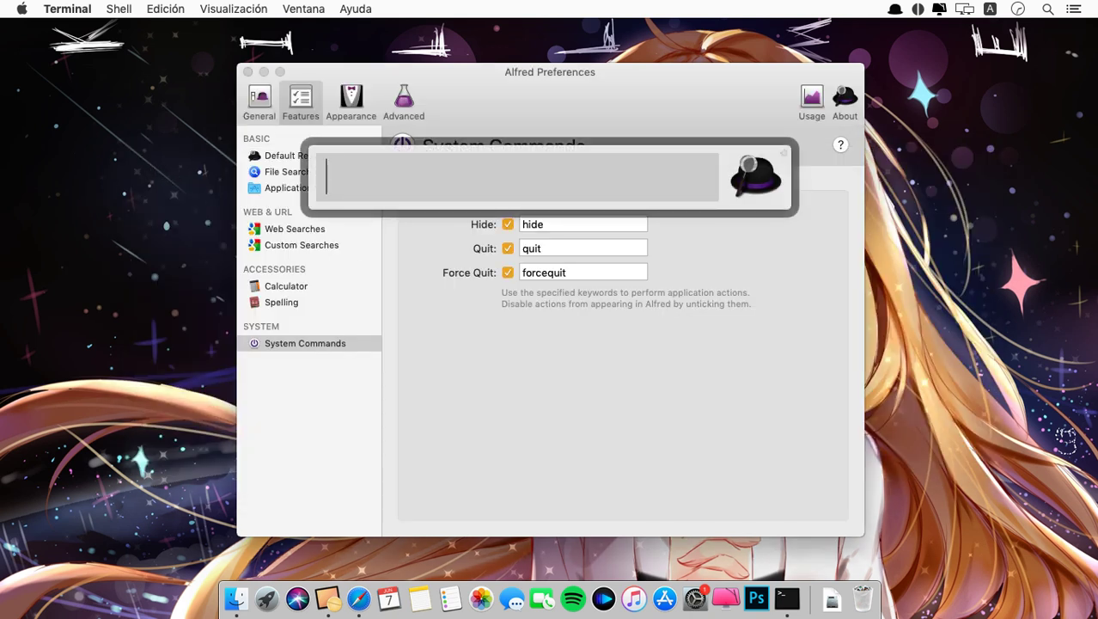
pyautogui.write('quit')
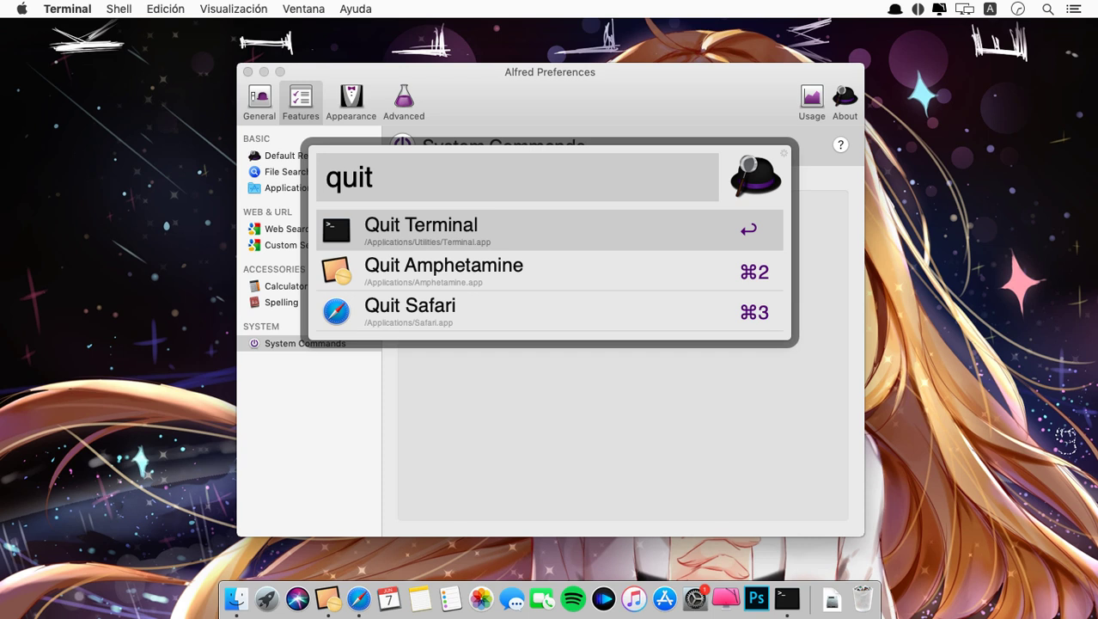
# Bring up Safari's reddit window, browse the Popular feed, and close the window without quitting Safari
pyautogui.click(359, 598)
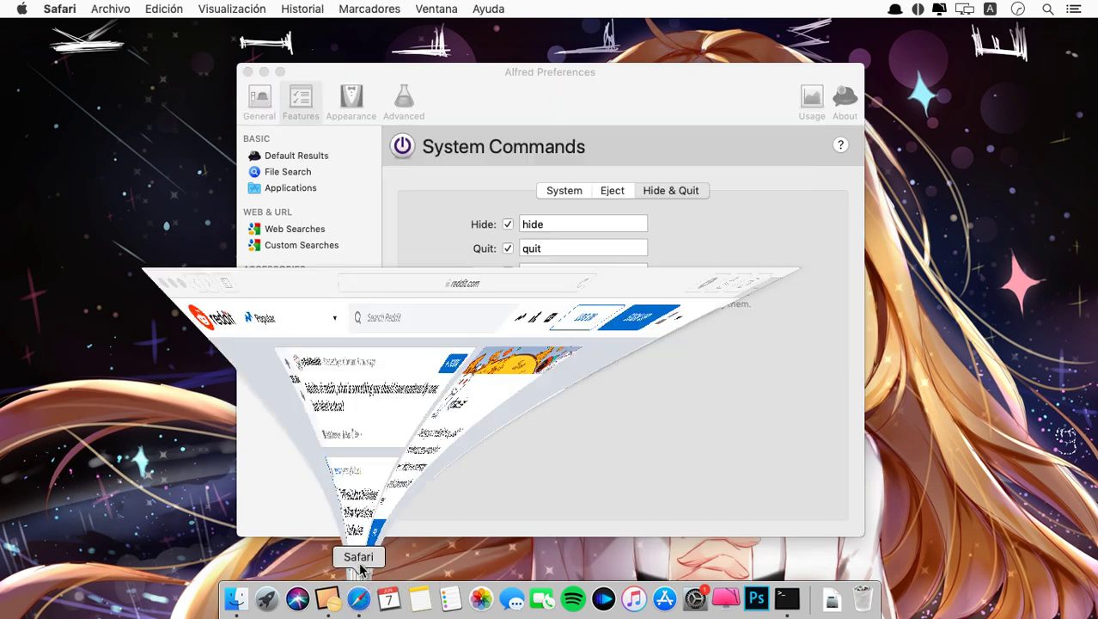
pyautogui.scroll(-15, 699, 357)
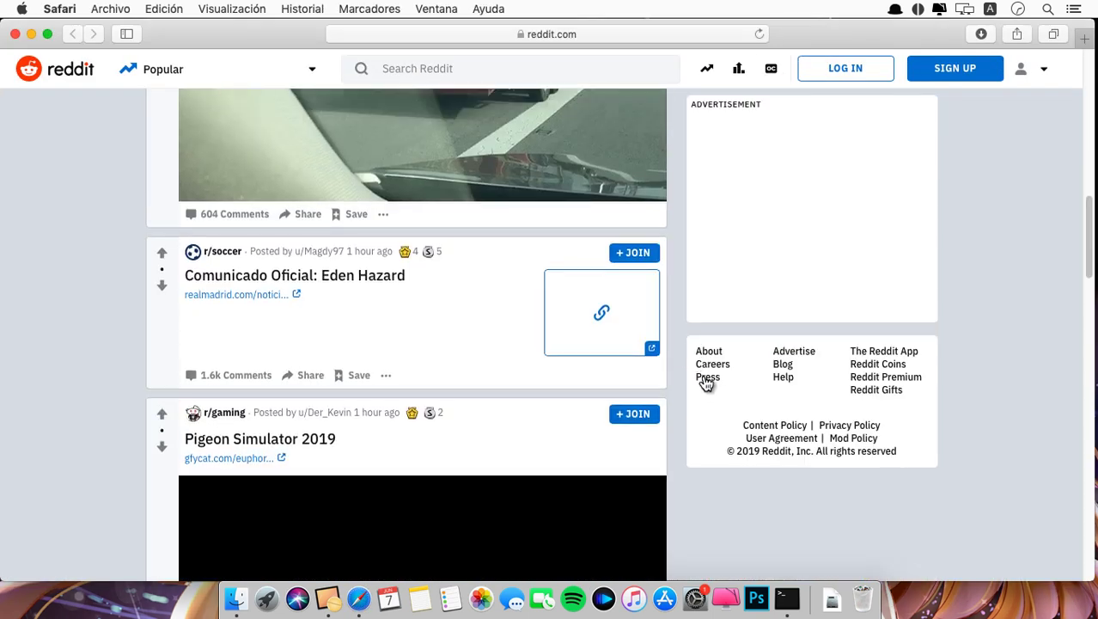
pyautogui.scroll(4, 709, 391)
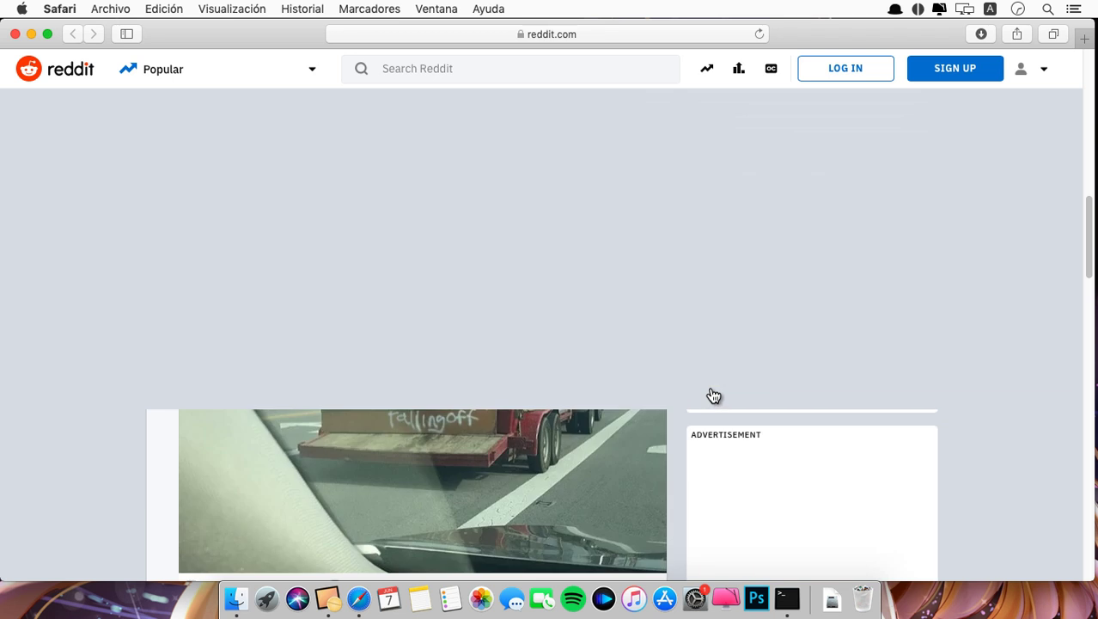
pyautogui.scroll(-5, 730, 403)
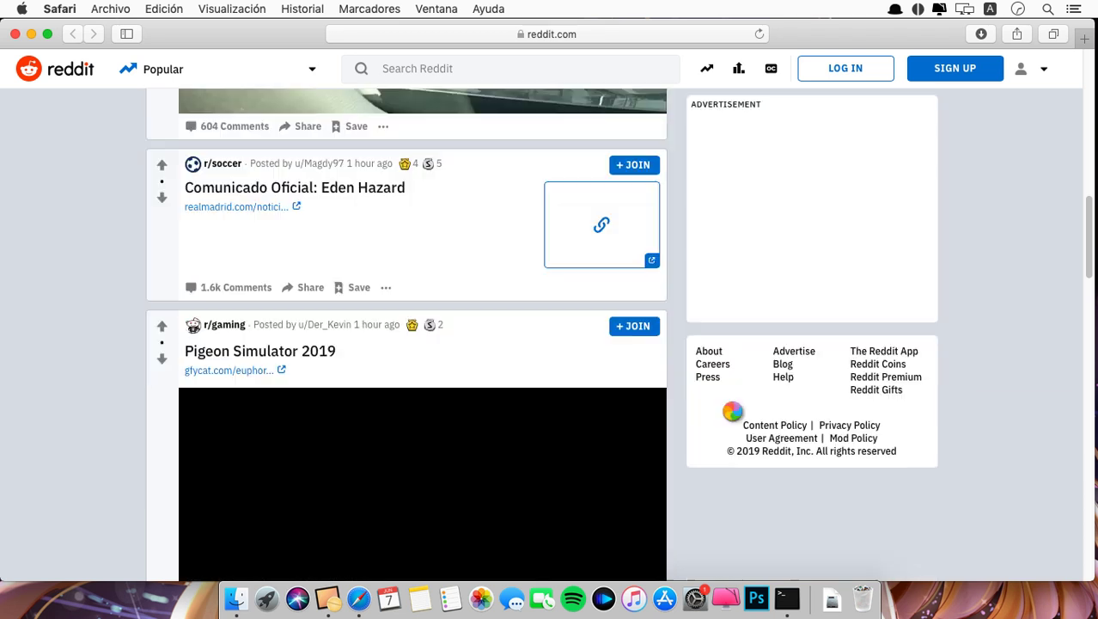
pyautogui.scroll(-10, 732, 395)
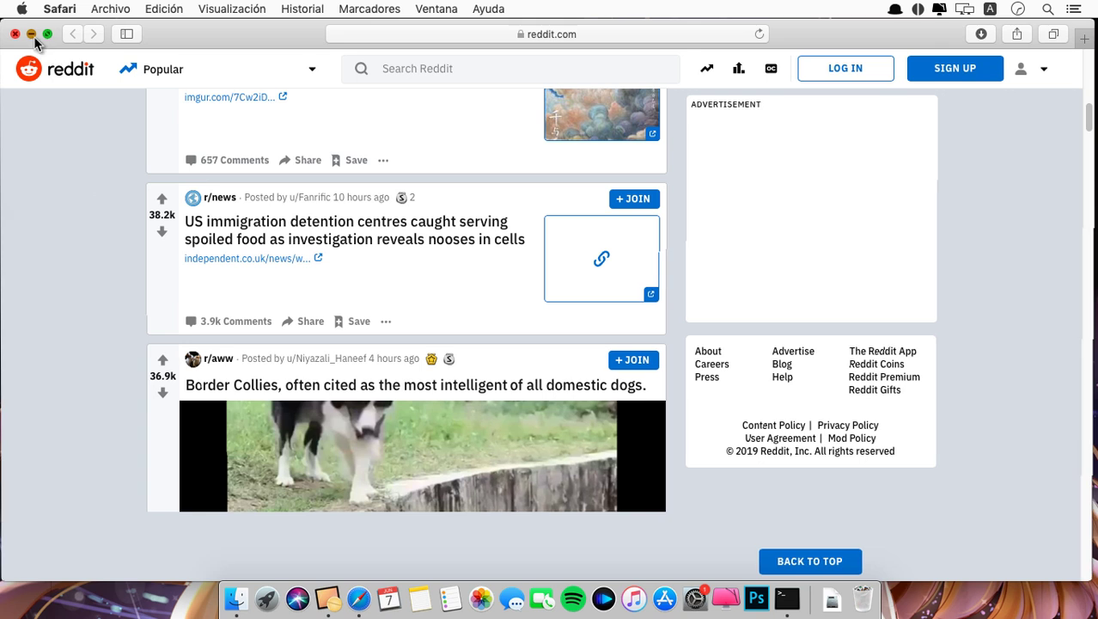
pyautogui.press('super+w')
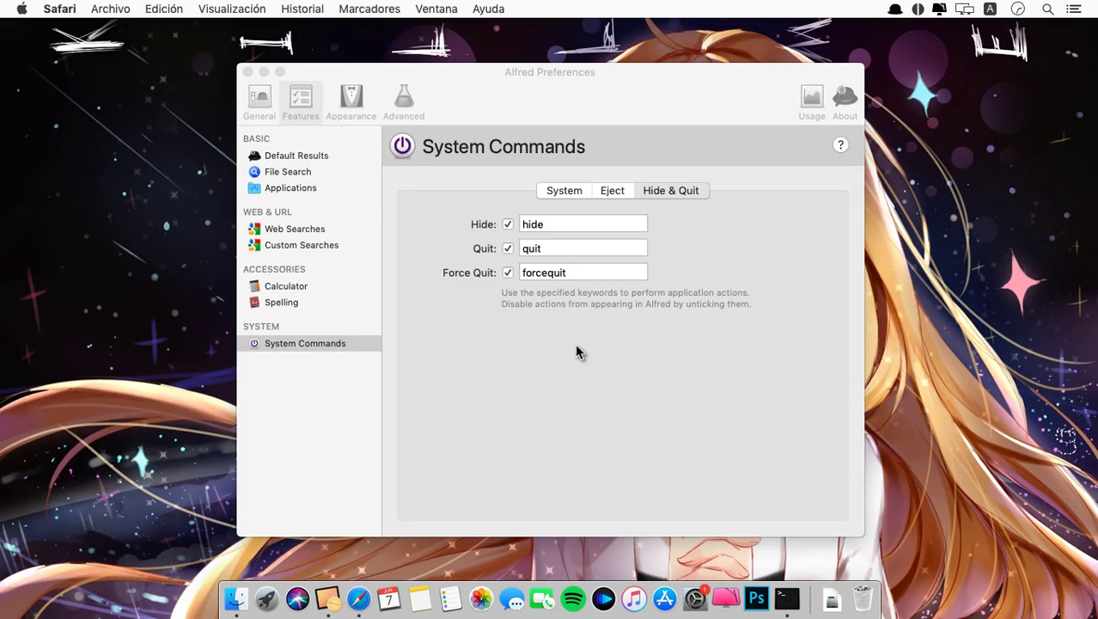
# Quit Terminal from the Alfred bar using the keyword quit
pyautogui.hotkey('alt', 'space')
pyautogui.write('q')
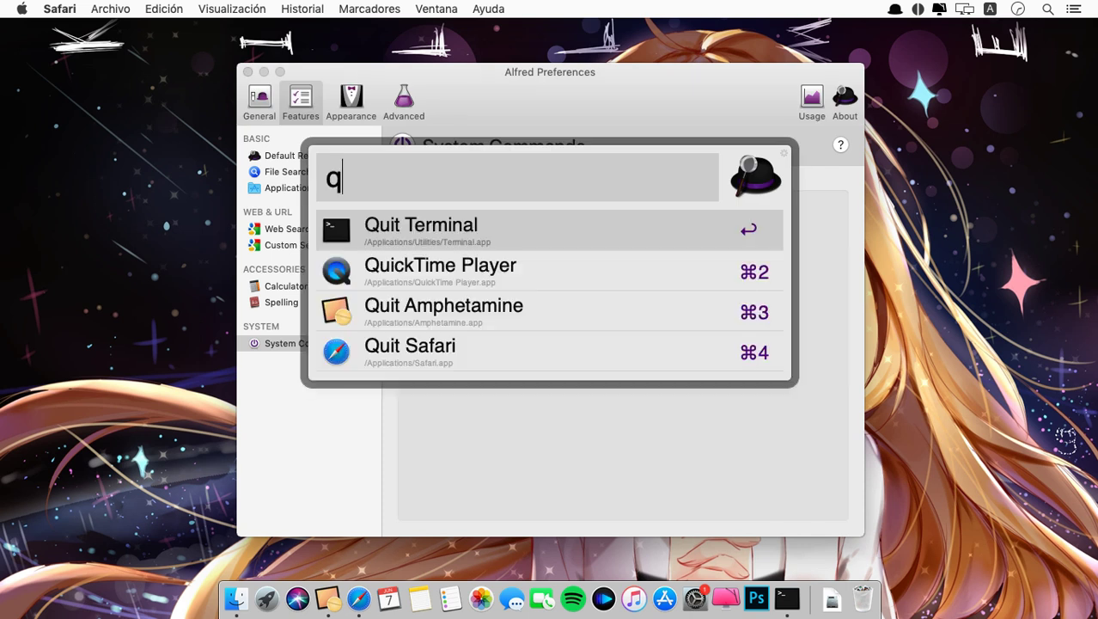
pyautogui.write('uit')
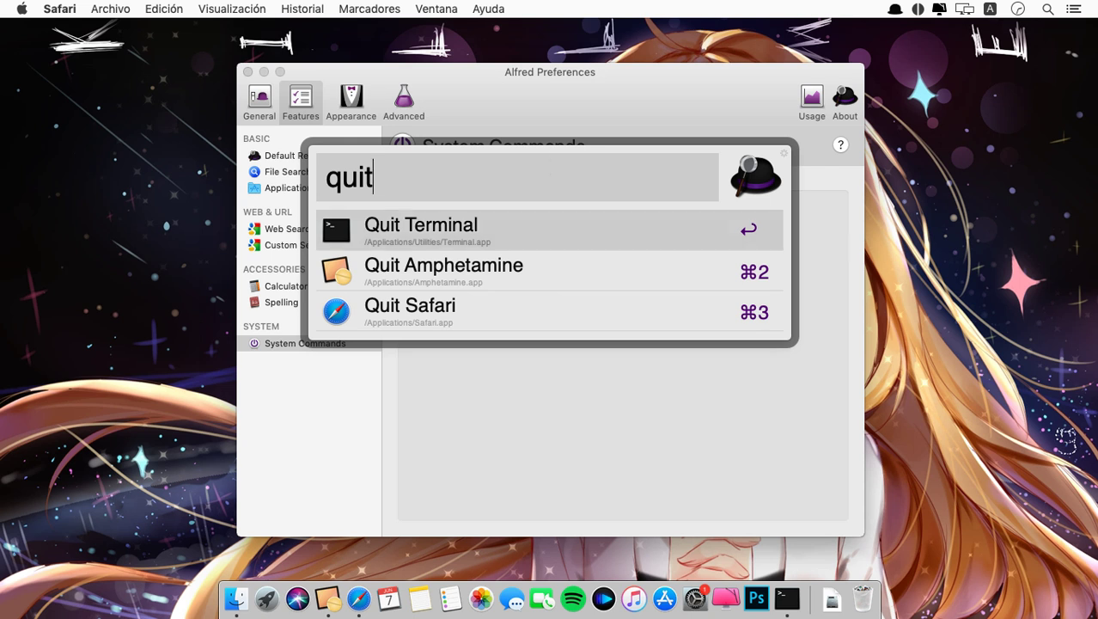
pyautogui.press('Down')
pyautogui.press('Up')
pyautogui.press('Escape')
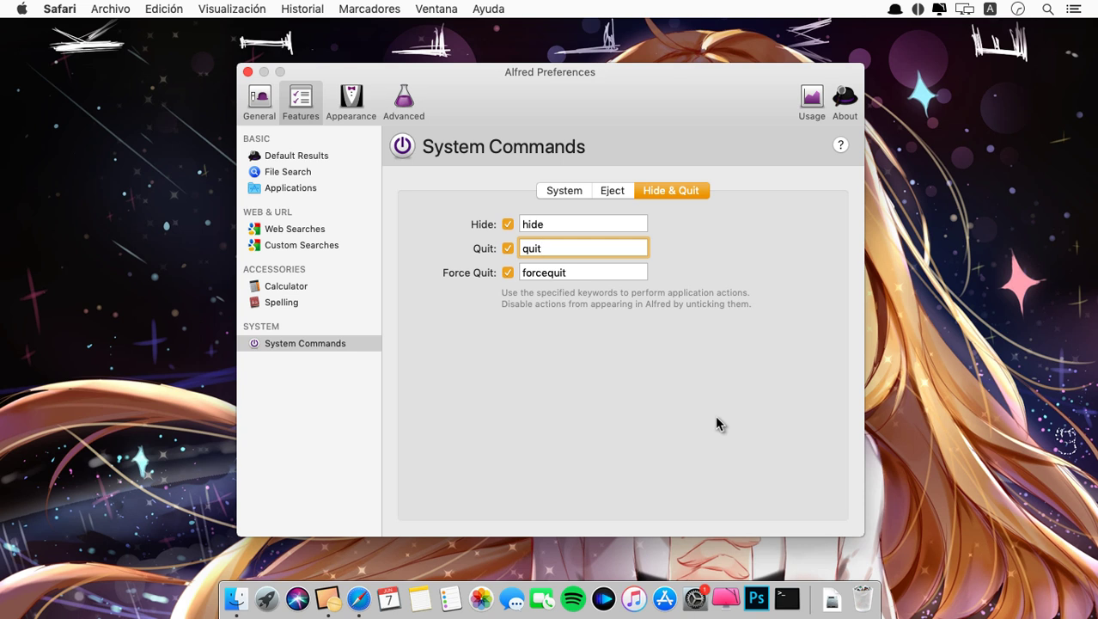
# Force quit Safari from the Alfred bar using the keyword force
pyautogui.hotkey('alt', 'space')
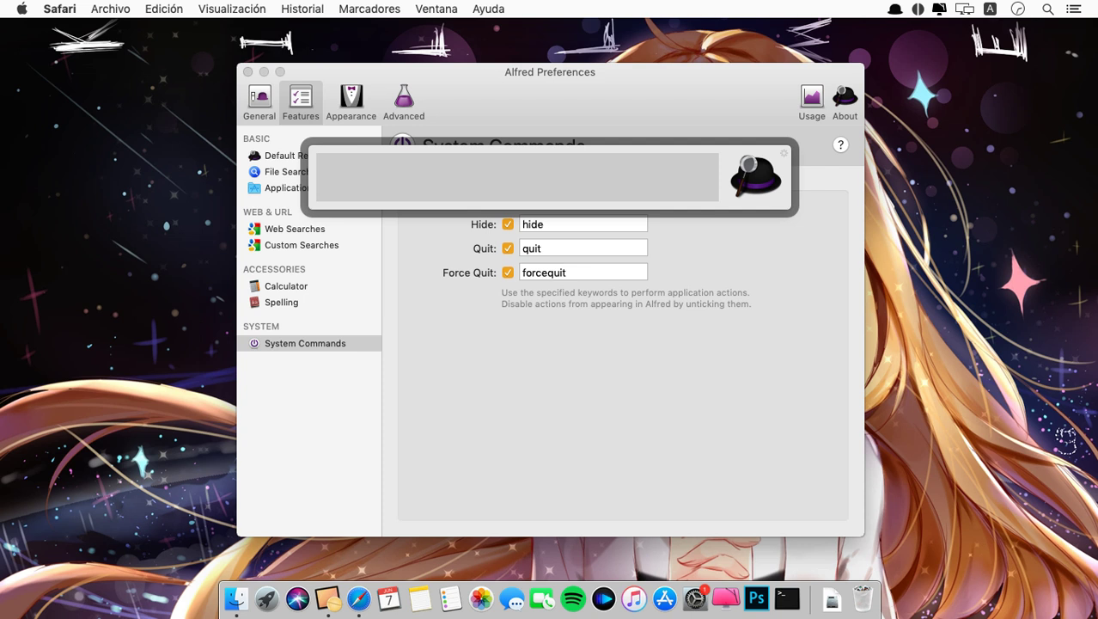
pyautogui.write('force')
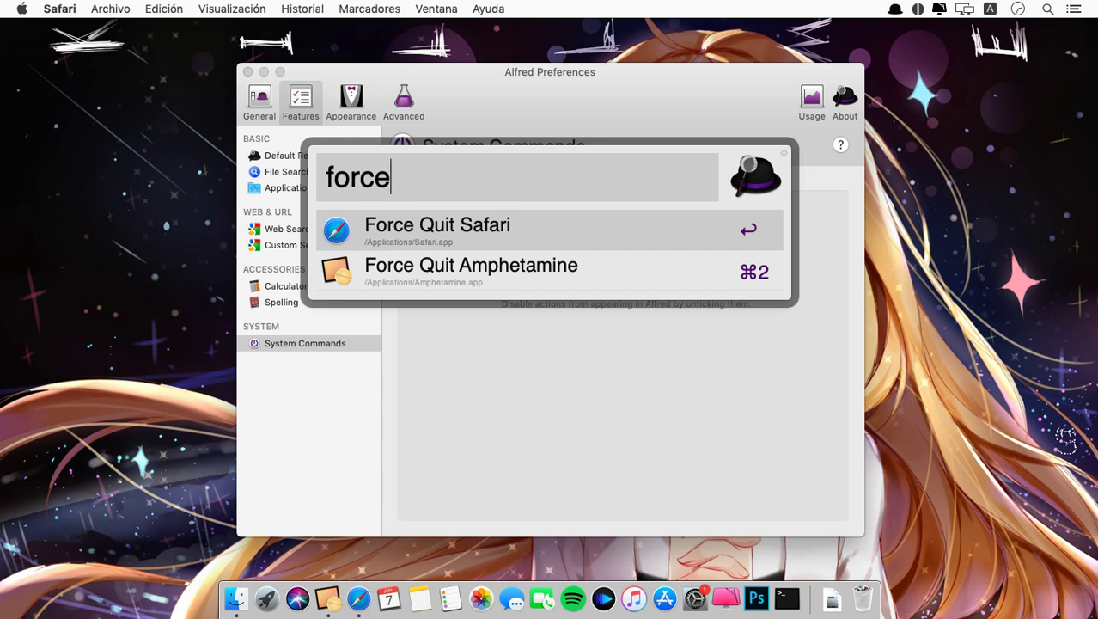
pyautogui.press('Return')
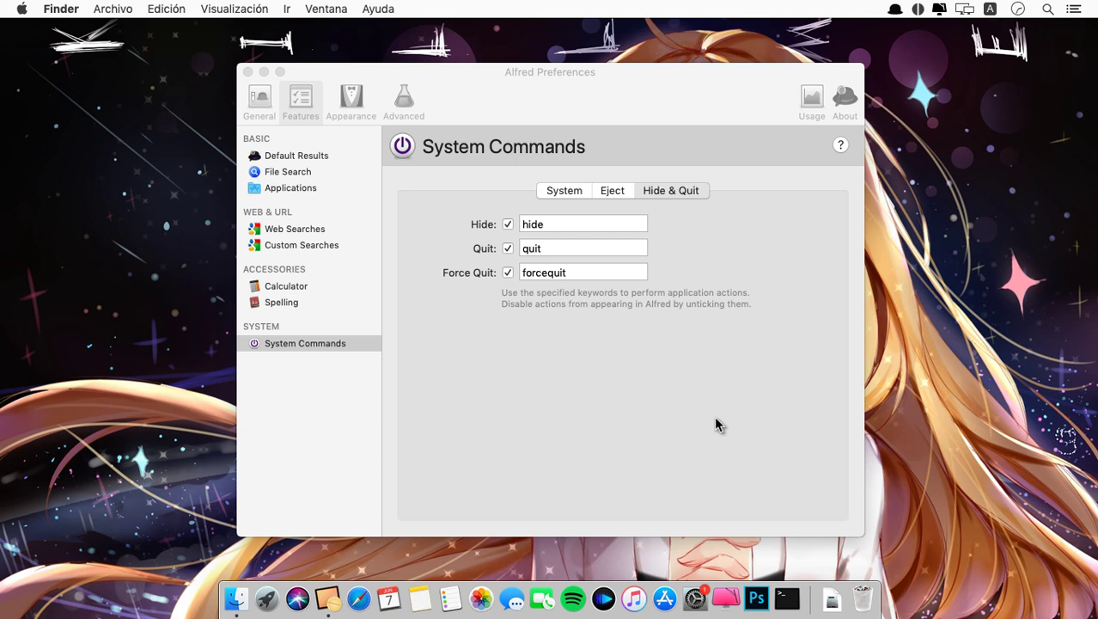
# Force quit Amphetamine from the Alfred bar using the keyword force
pyautogui.hotkey('alt', 'space')
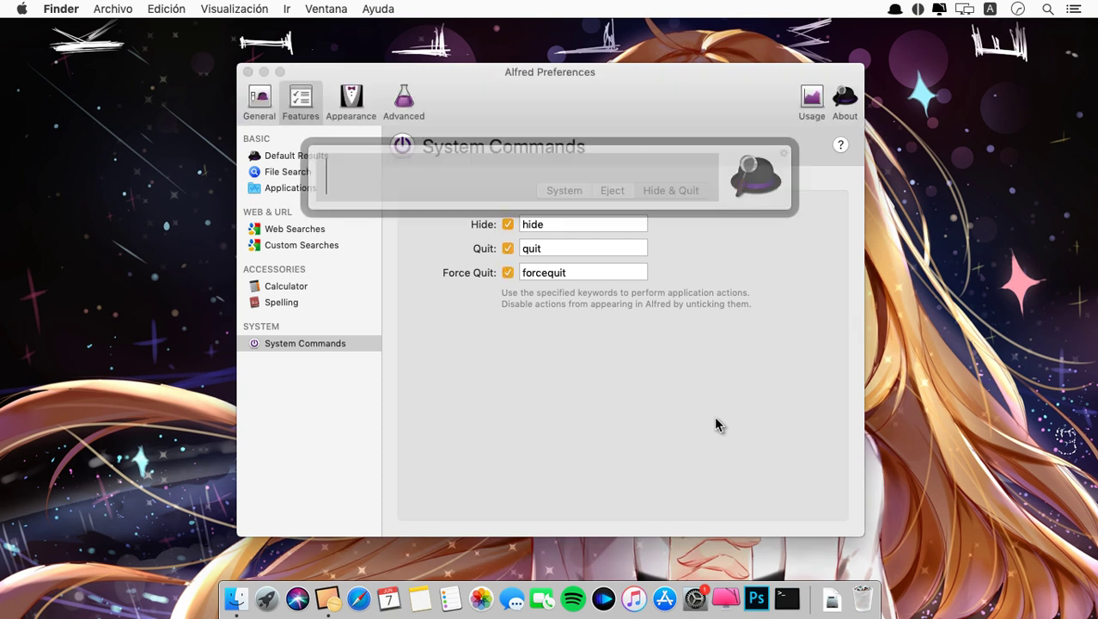
pyautogui.write('force')
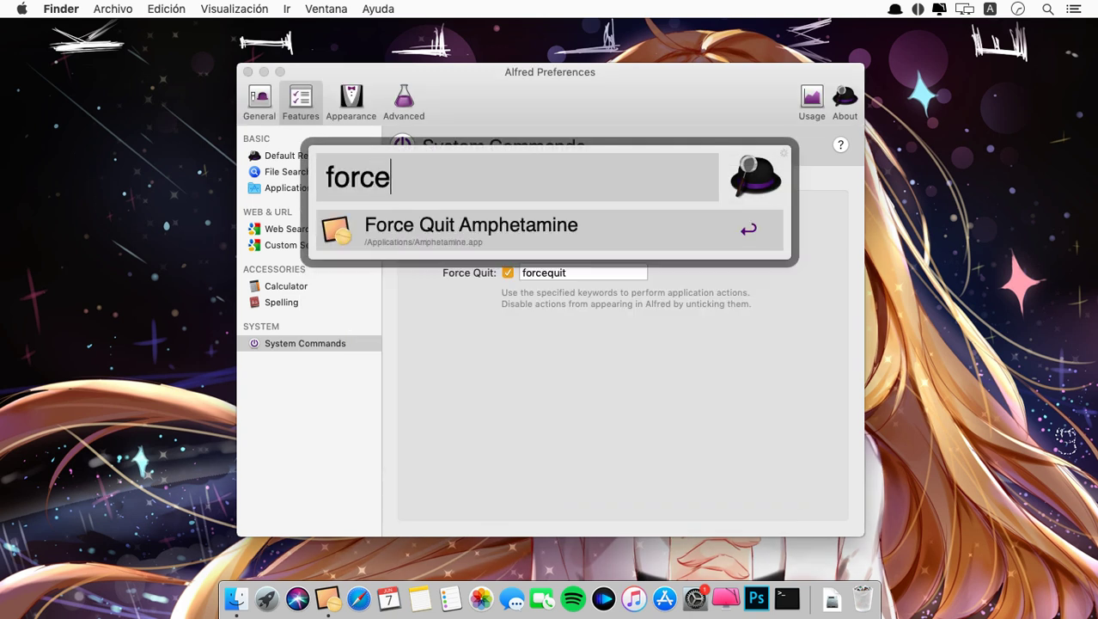
pyautogui.press('Return')
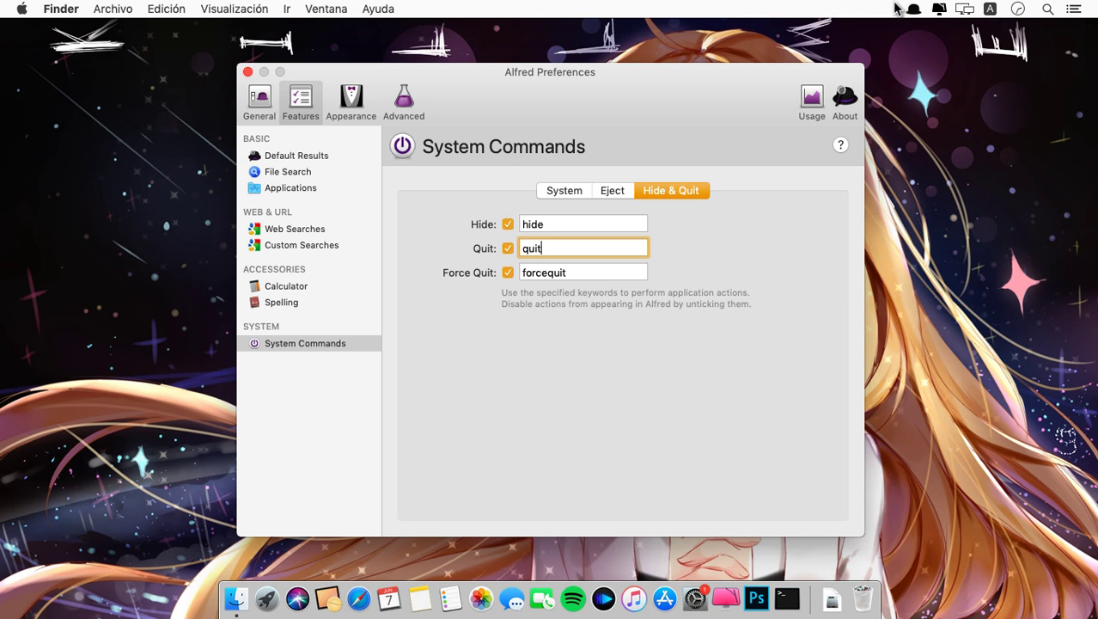
# Launch Terminal from the Alfred bar and force quit it with the keyword force
pyautogui.hotkey('alt', 'space')
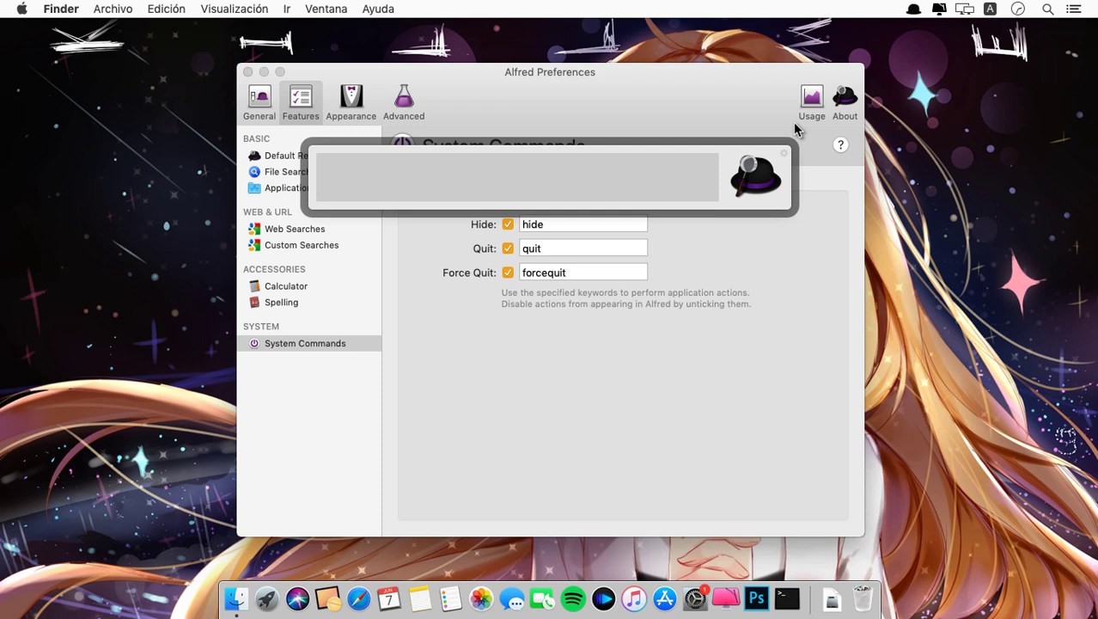
pyautogui.write('terminal')
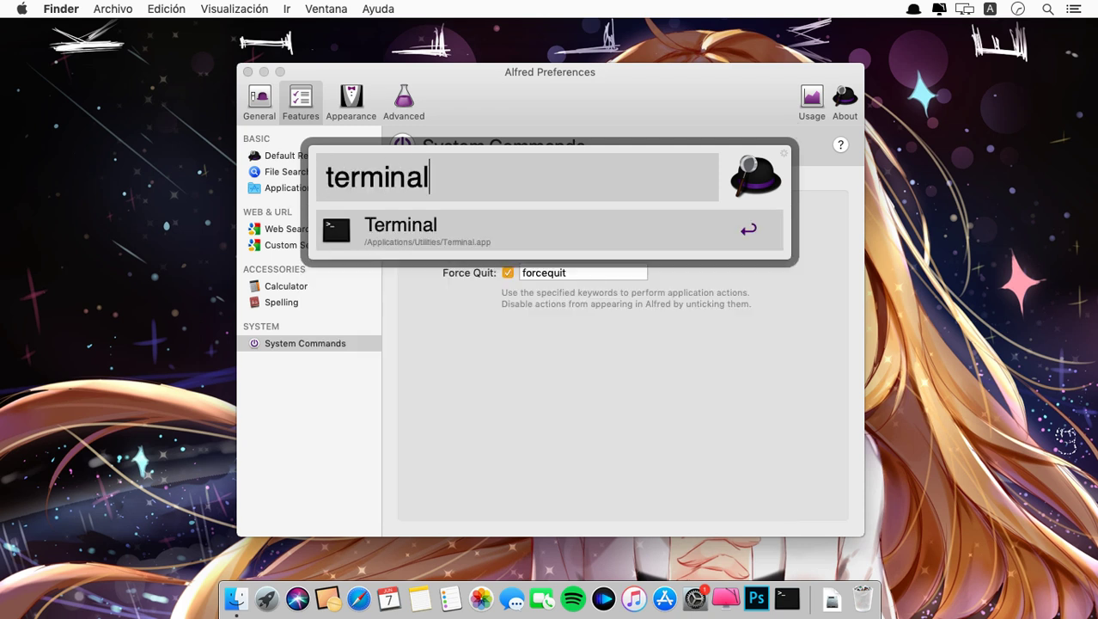
pyautogui.press('Return')
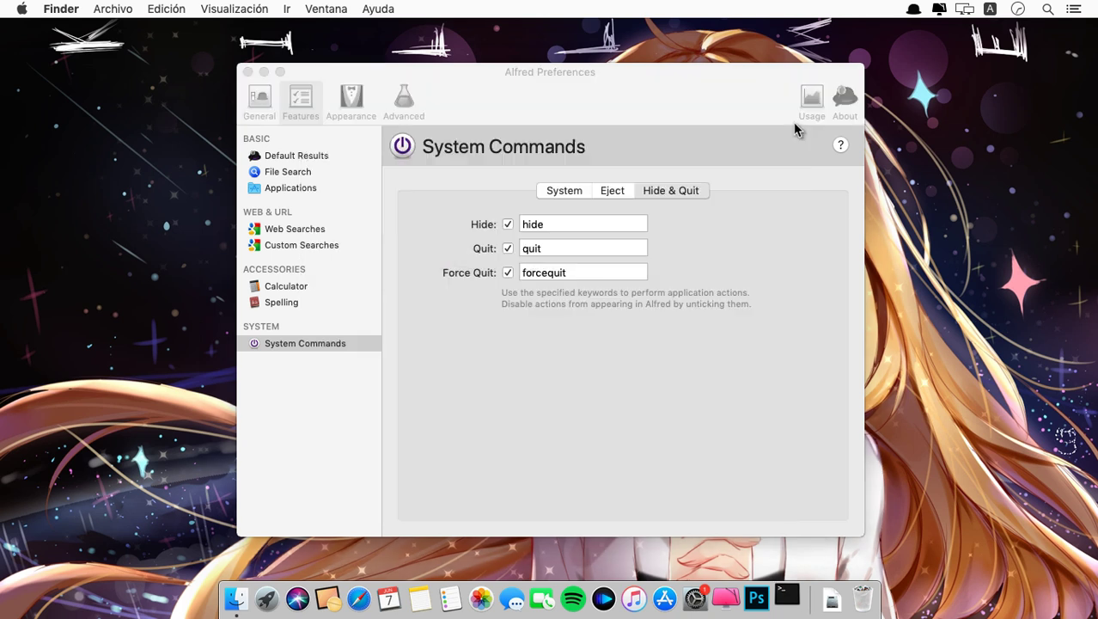
pyautogui.hotkey('alt', 'space')
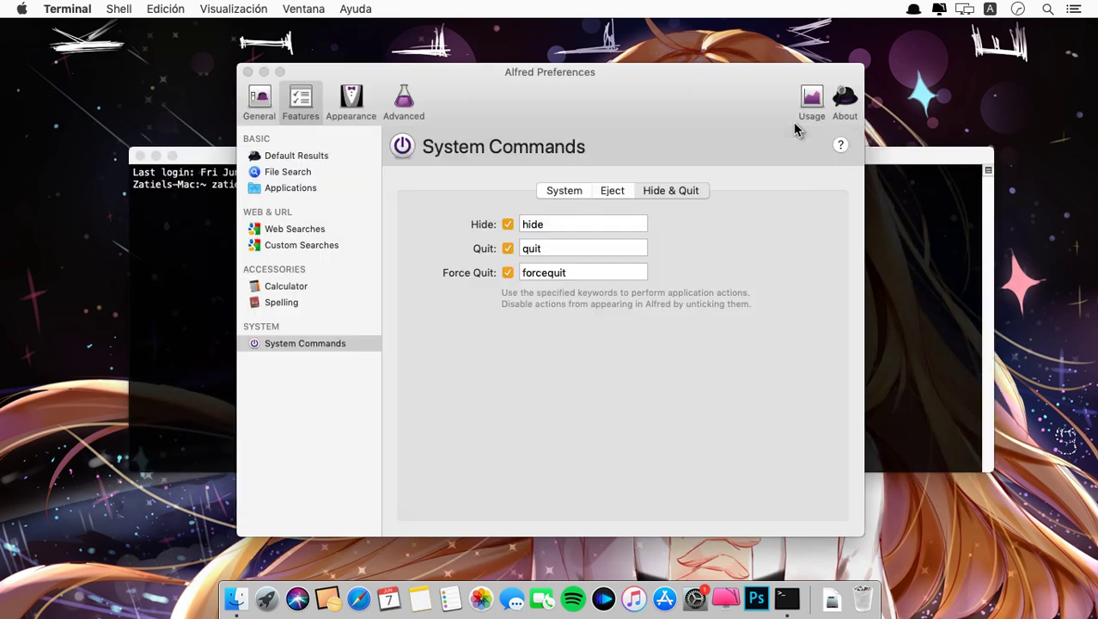
pyautogui.write('force')
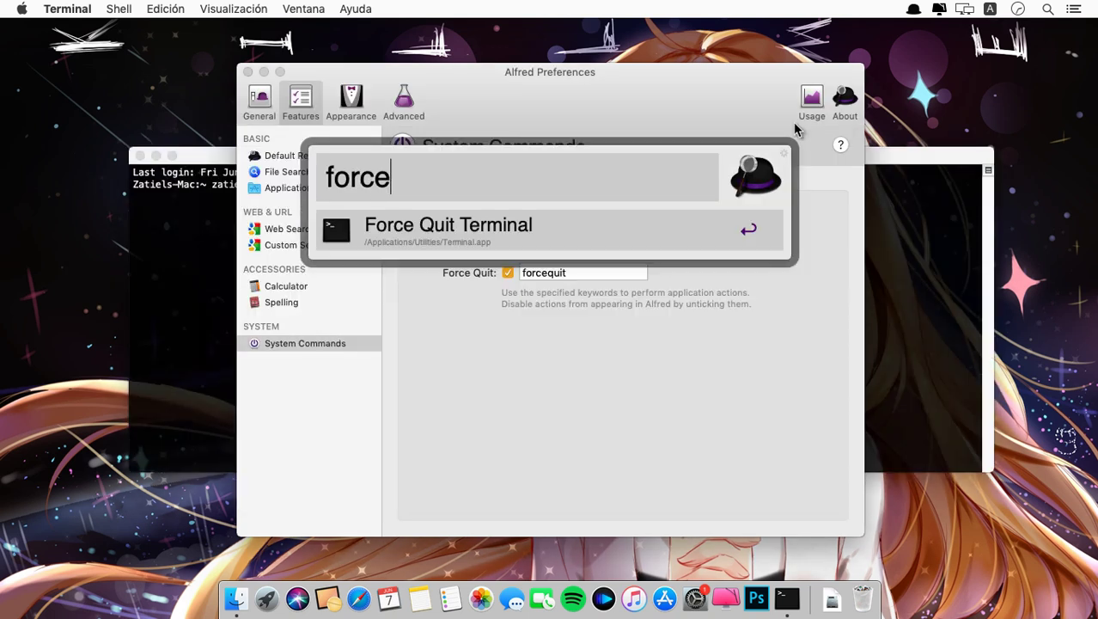
pyautogui.press('Return')
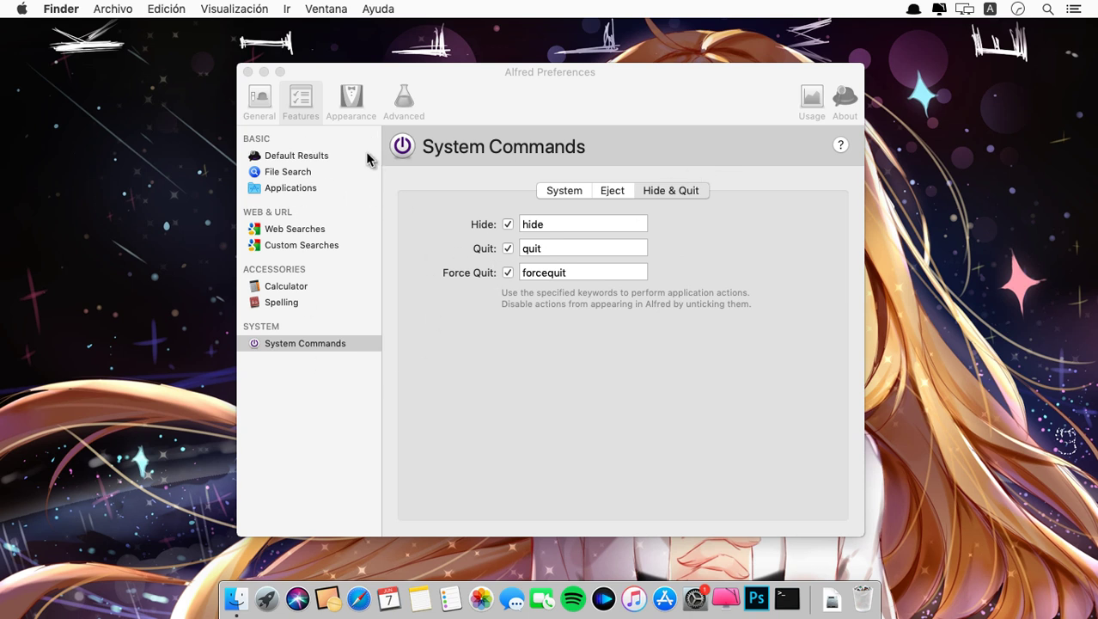
# Show Alfred's Appearance preferences and set the theme to Dark
pyautogui.click(322, 108)
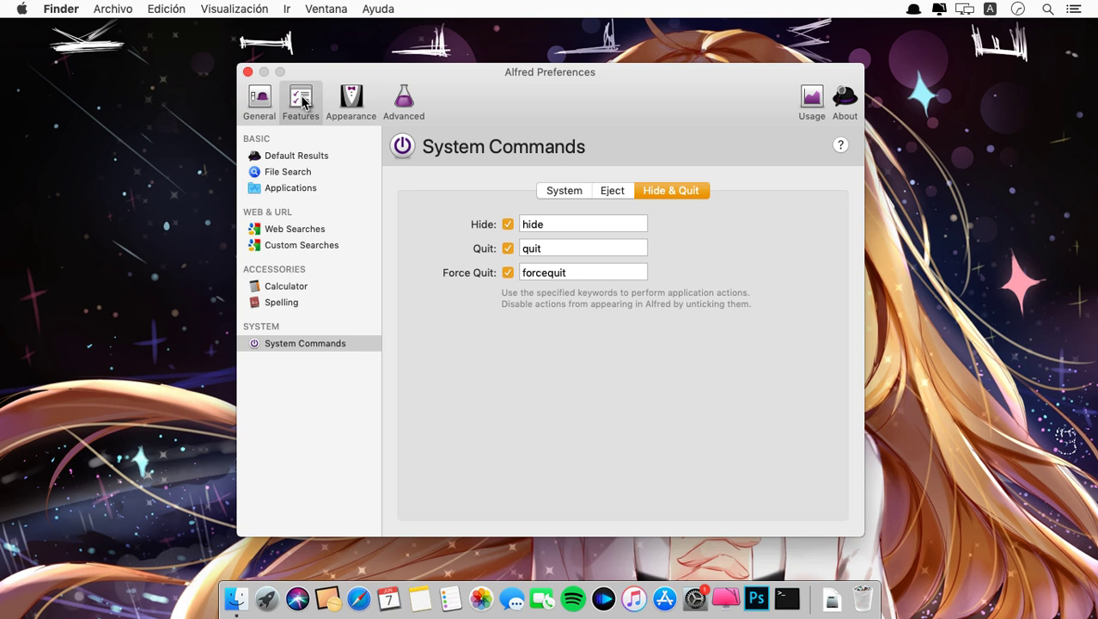
pyautogui.click(302, 101)
pyautogui.click(313, 102)
pyautogui.click(313, 104)
pyautogui.click(350, 107)
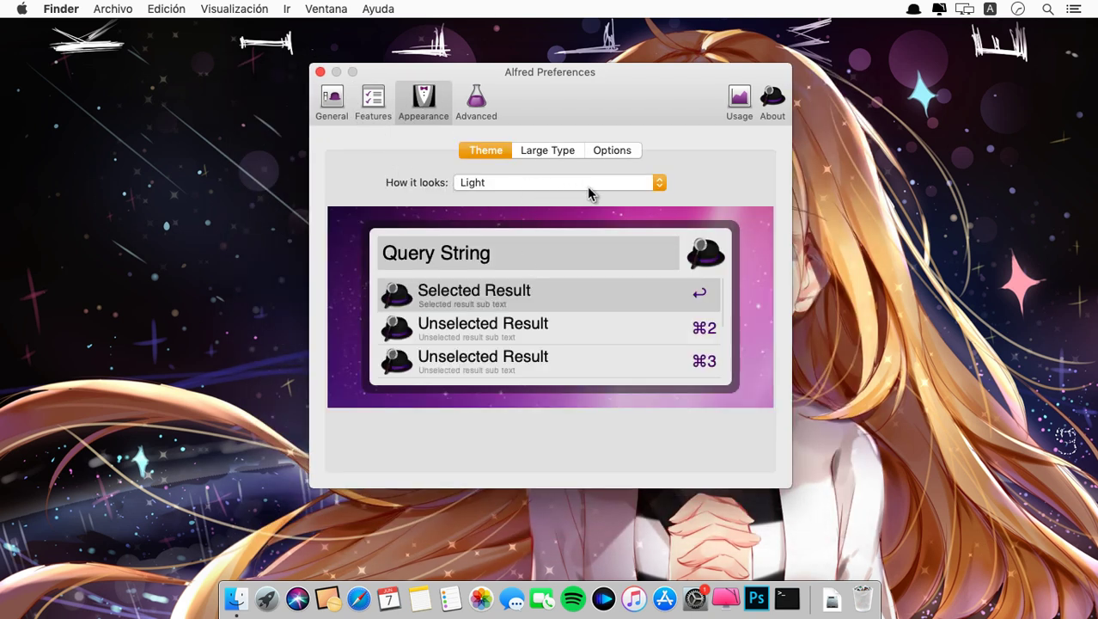
pyautogui.click(655, 189)
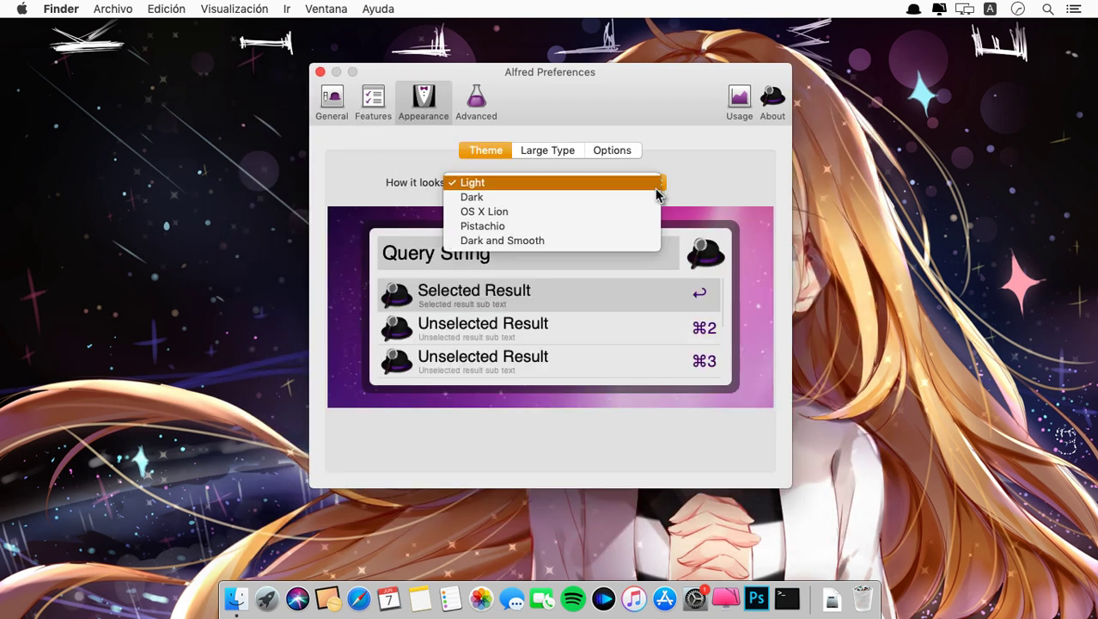
pyautogui.click(588, 199)
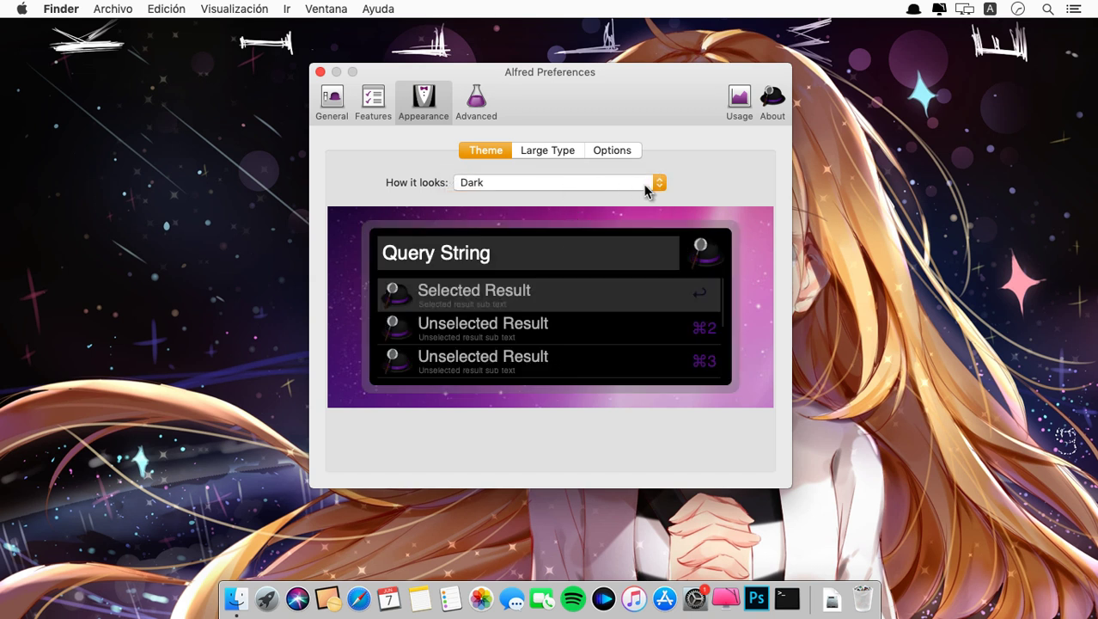
# Preview the OS X Lion theme and switch Alfred's theme to Pistachio
pyautogui.click(653, 191)
pyautogui.click(593, 198)
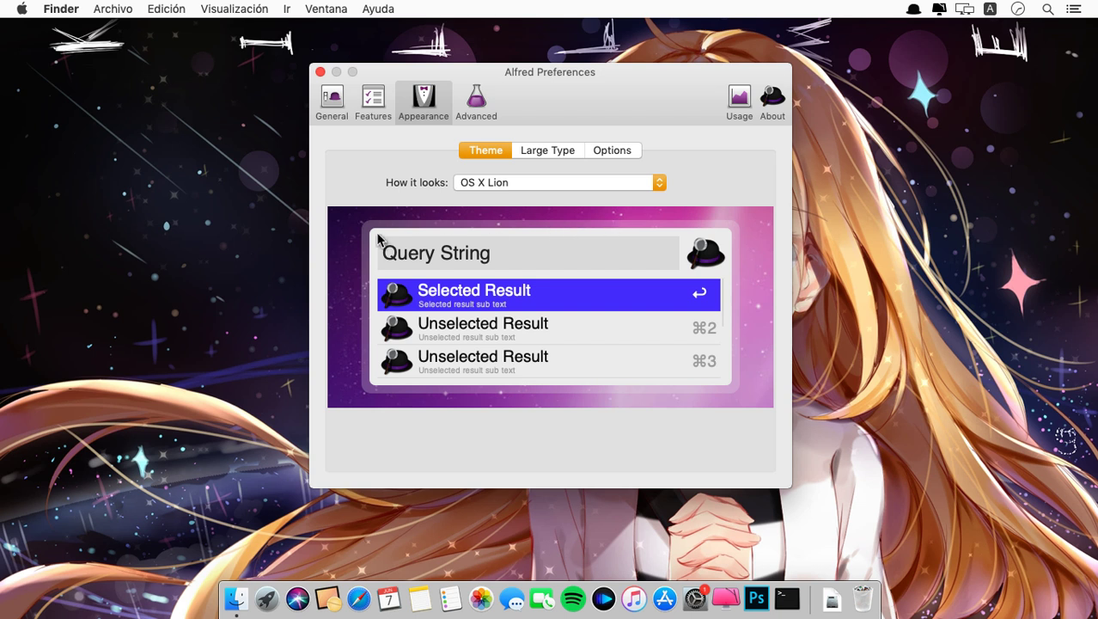
pyautogui.click(658, 183)
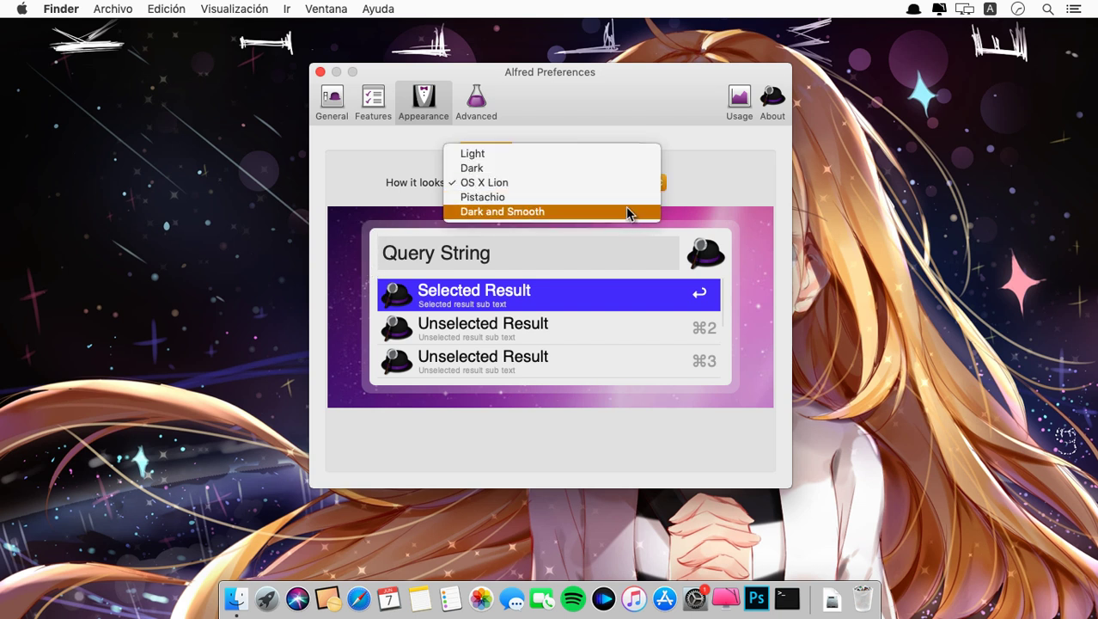
pyautogui.click(623, 198)
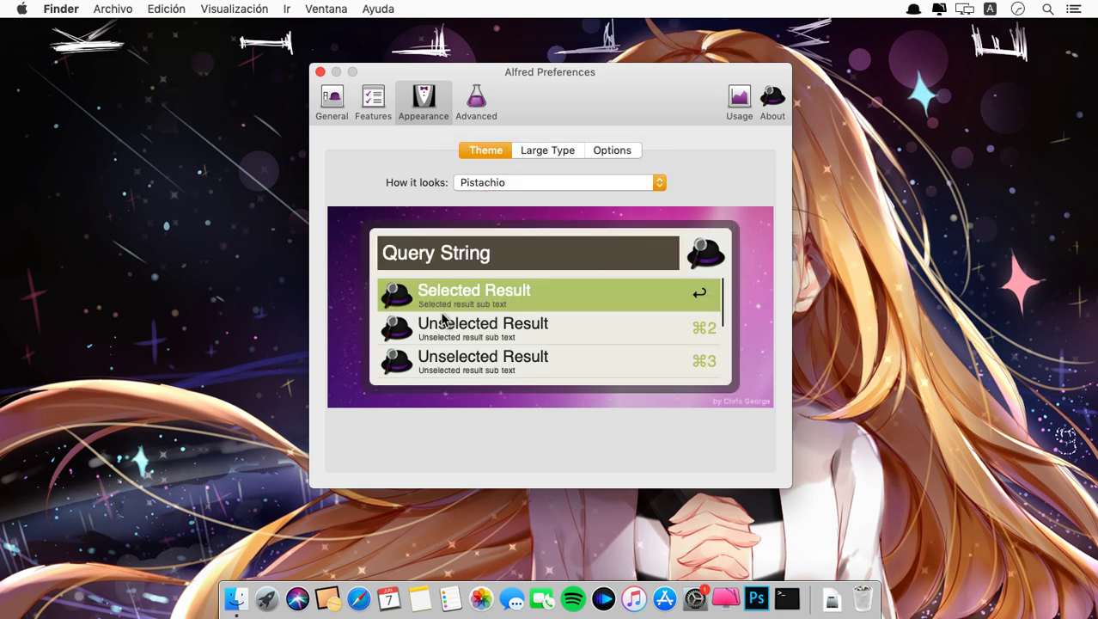
# Preview the Alfred bar in the Pistachio theme and in the Dark and Smooth theme
pyautogui.hotkey('alt', 'space')
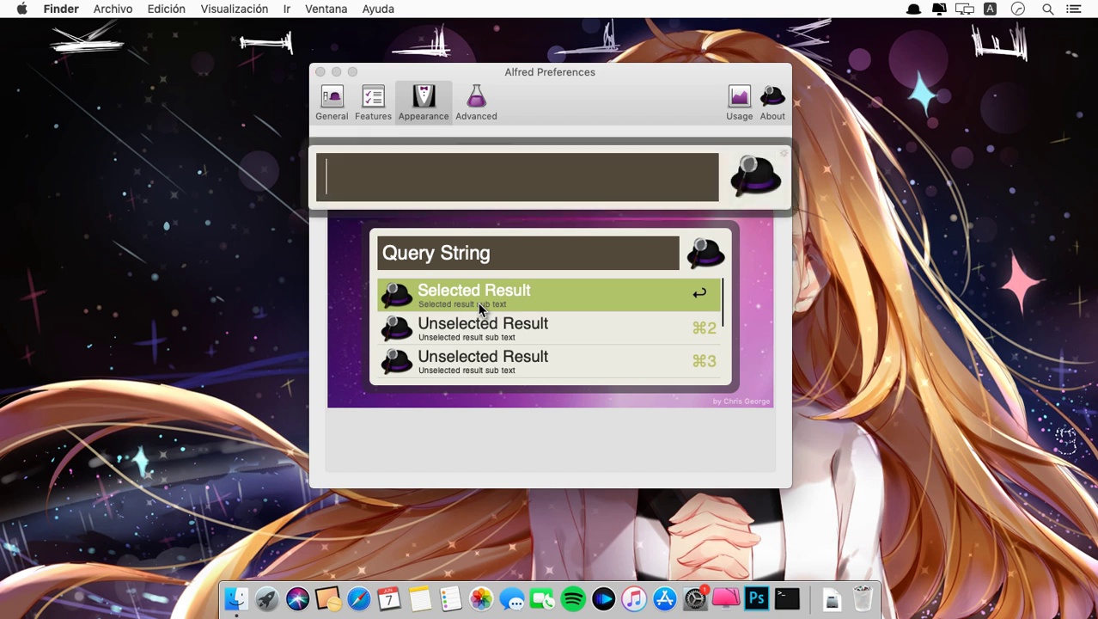
pyautogui.press('Escape')
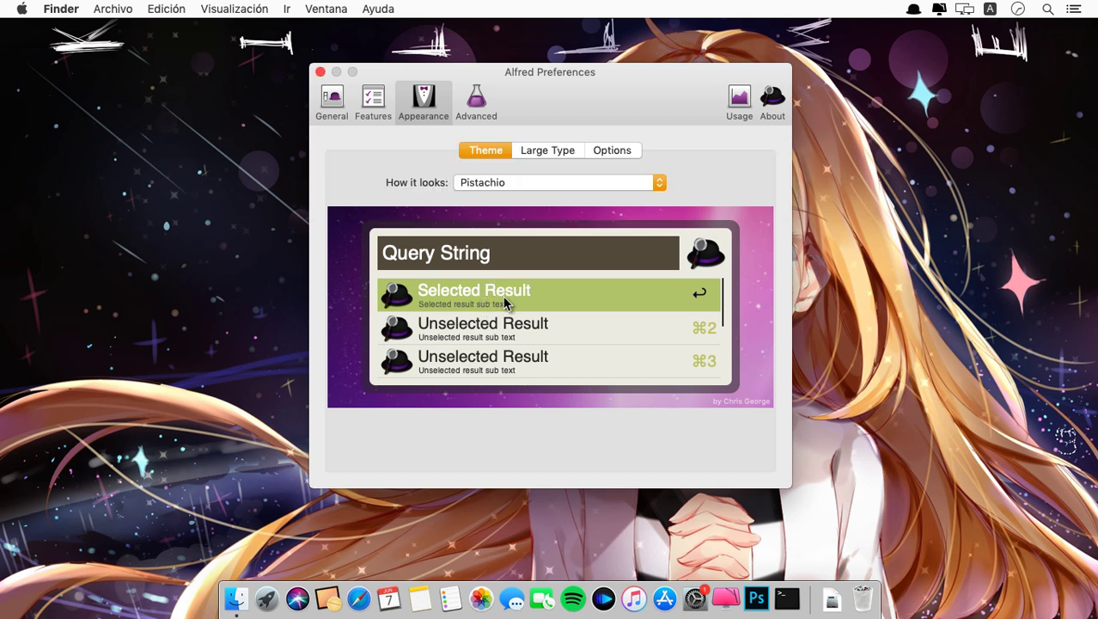
pyautogui.click(507, 190)
pyautogui.click(509, 198)
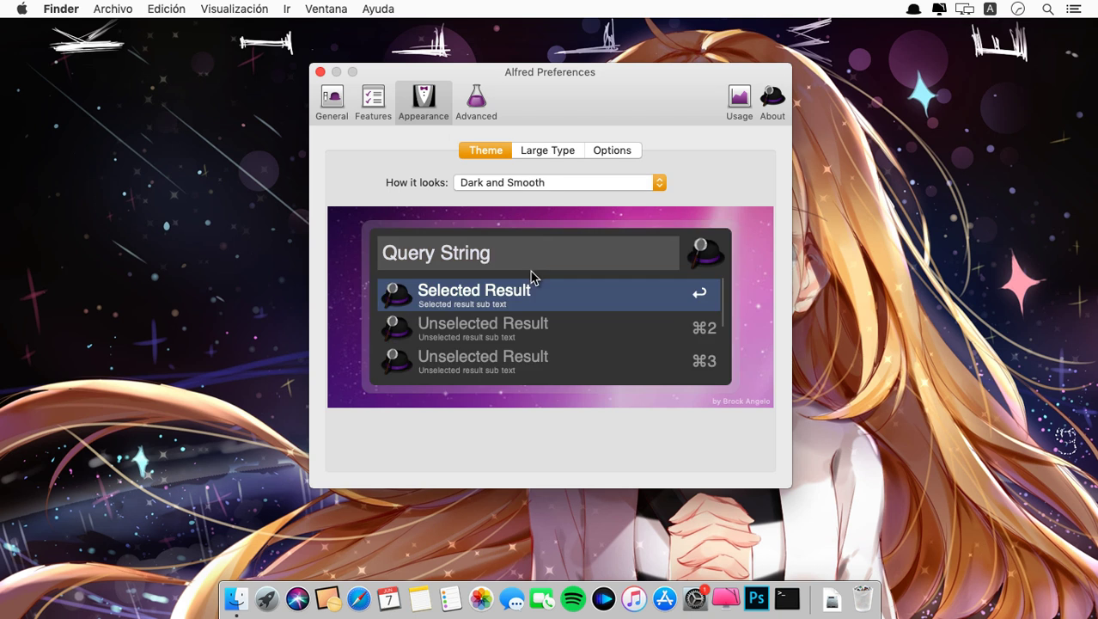
pyautogui.hotkey('alt', 'space')
pyautogui.press('Escape')
# Try the Light theme and set Alfred's theme to OS X Lion
pyautogui.click(588, 183)
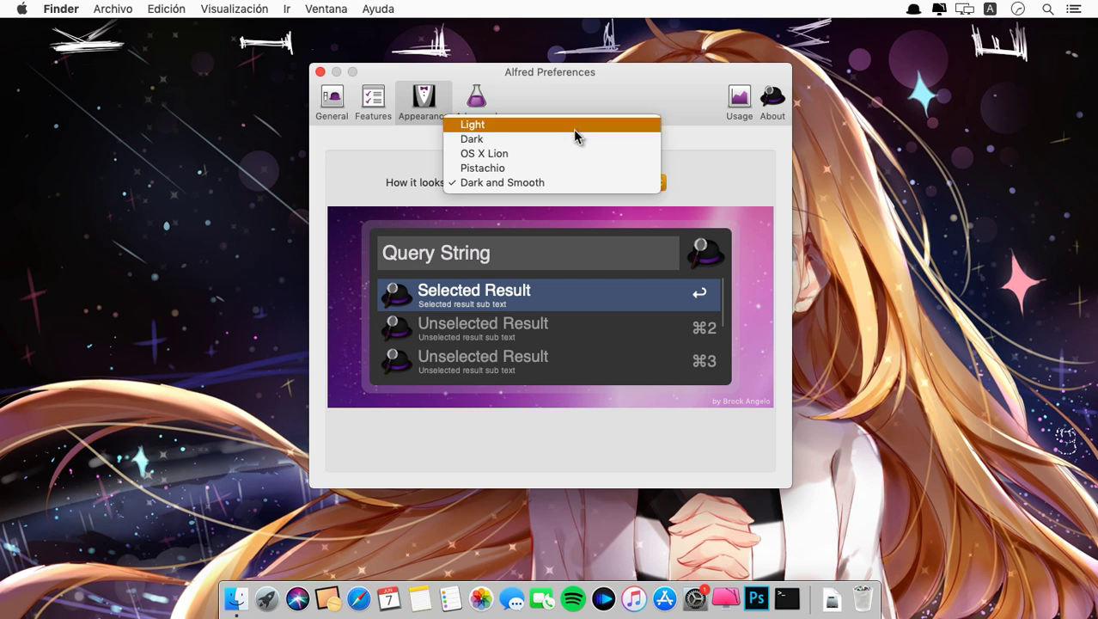
pyautogui.click(574, 128)
pyautogui.click(585, 187)
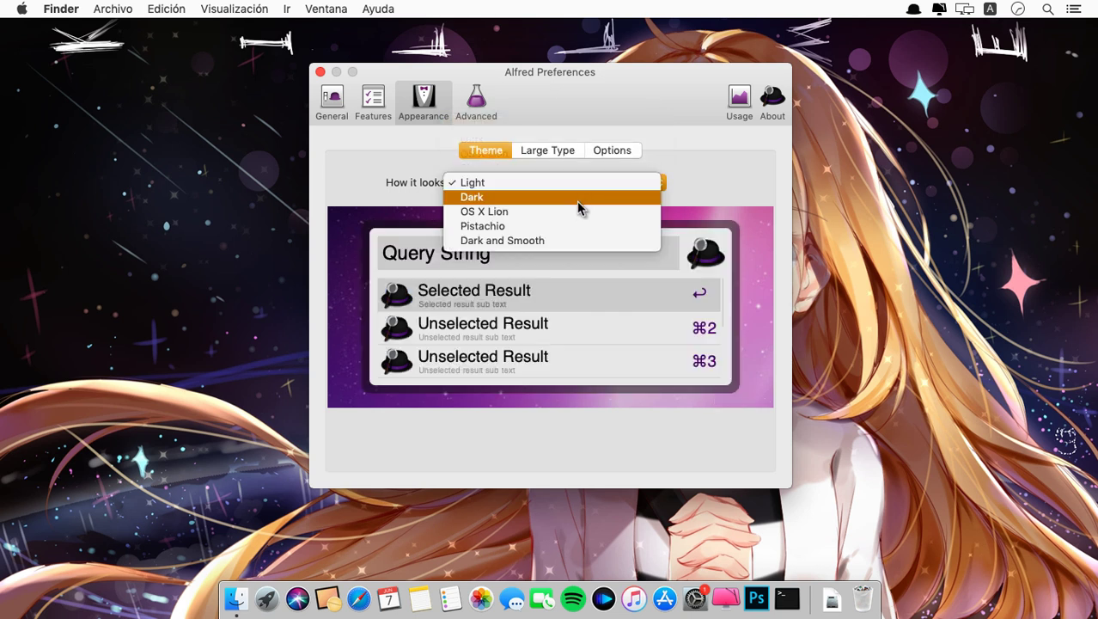
pyautogui.click(576, 211)
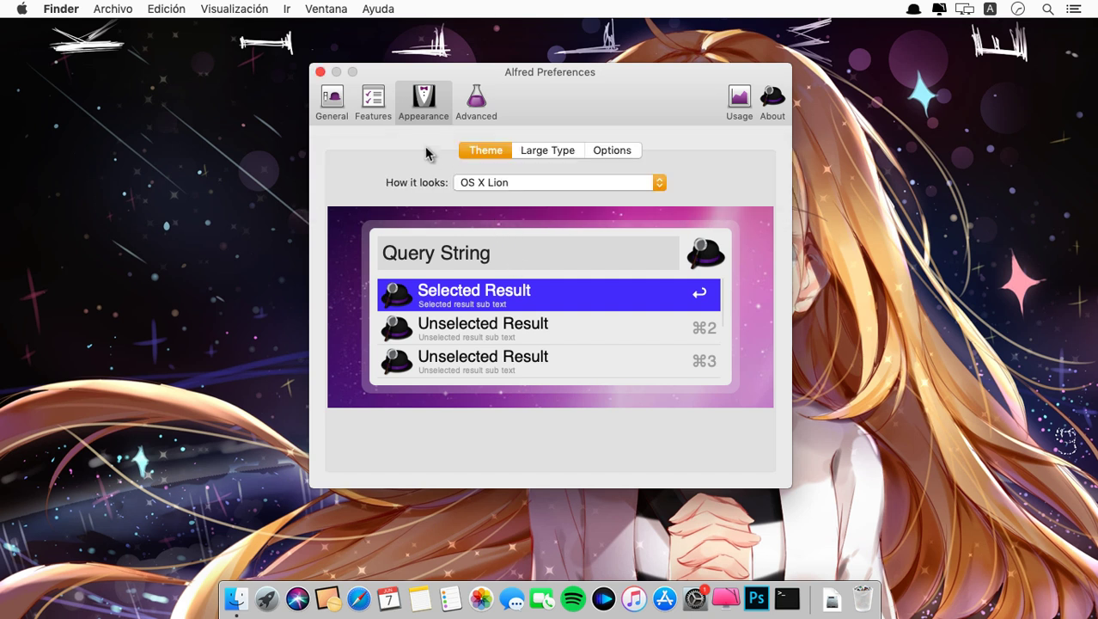
# Examine the general and keyboard settings in Alfred's Advanced preferences
pyautogui.click(463, 119)
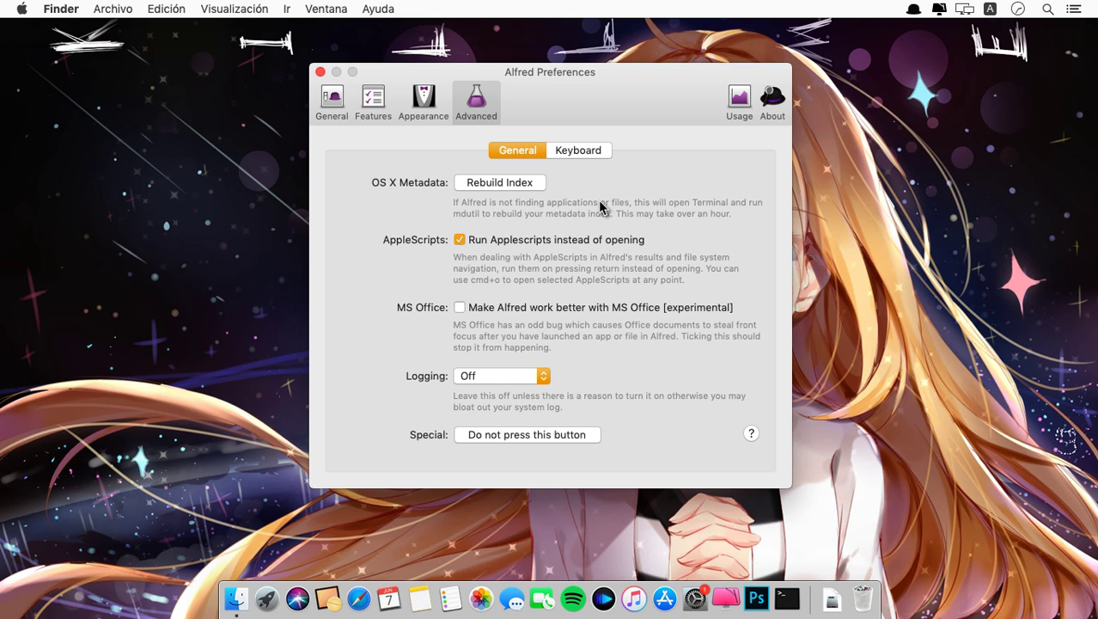
pyautogui.click(590, 151)
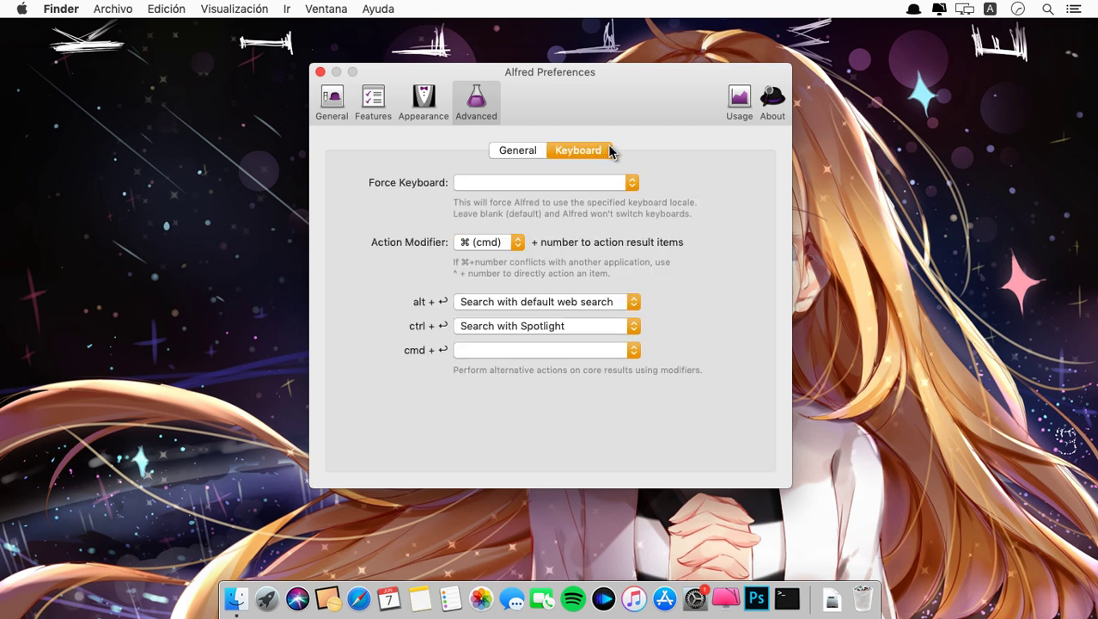
pyautogui.click(534, 150)
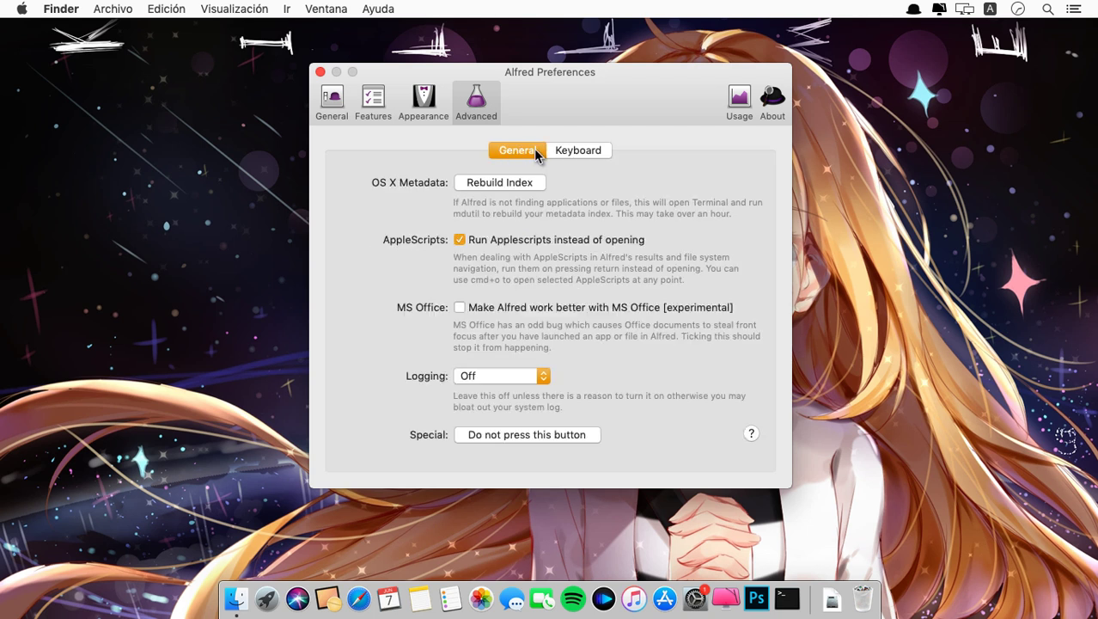
# Review Alfred's General preferences and look briefly through the Features, Appearance and Advanced sections
pyautogui.click(344, 107)
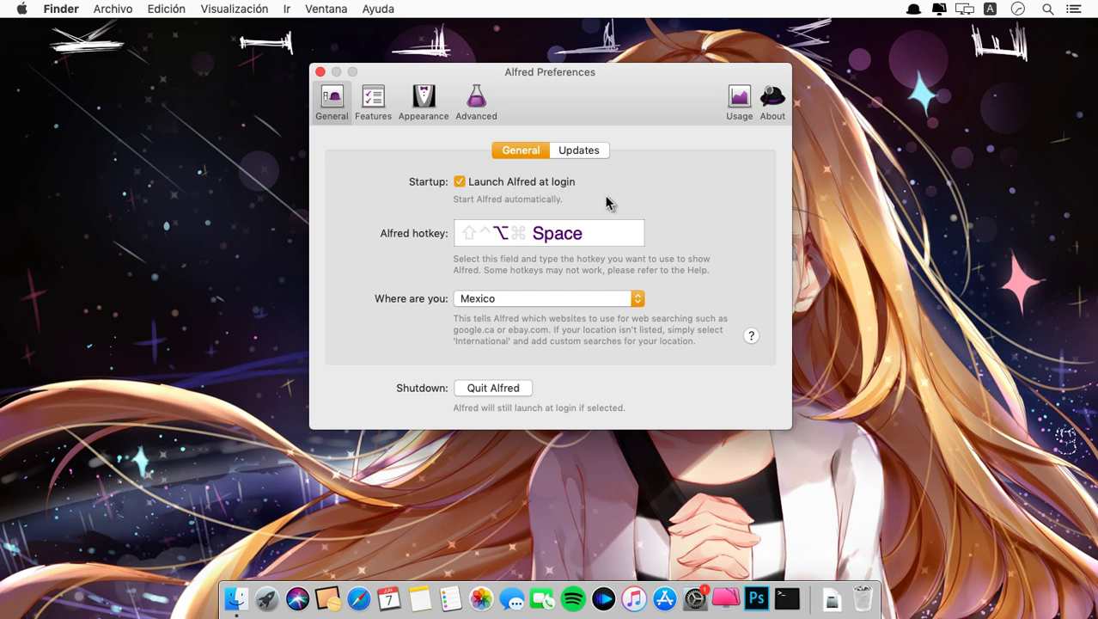
pyautogui.click(378, 108)
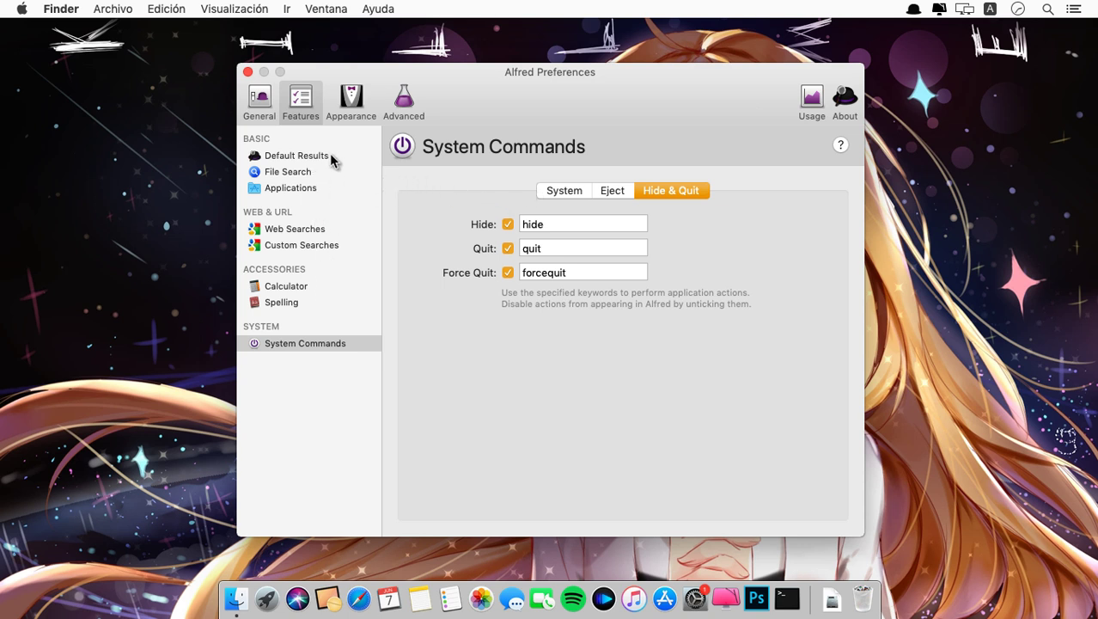
pyautogui.click(342, 118)
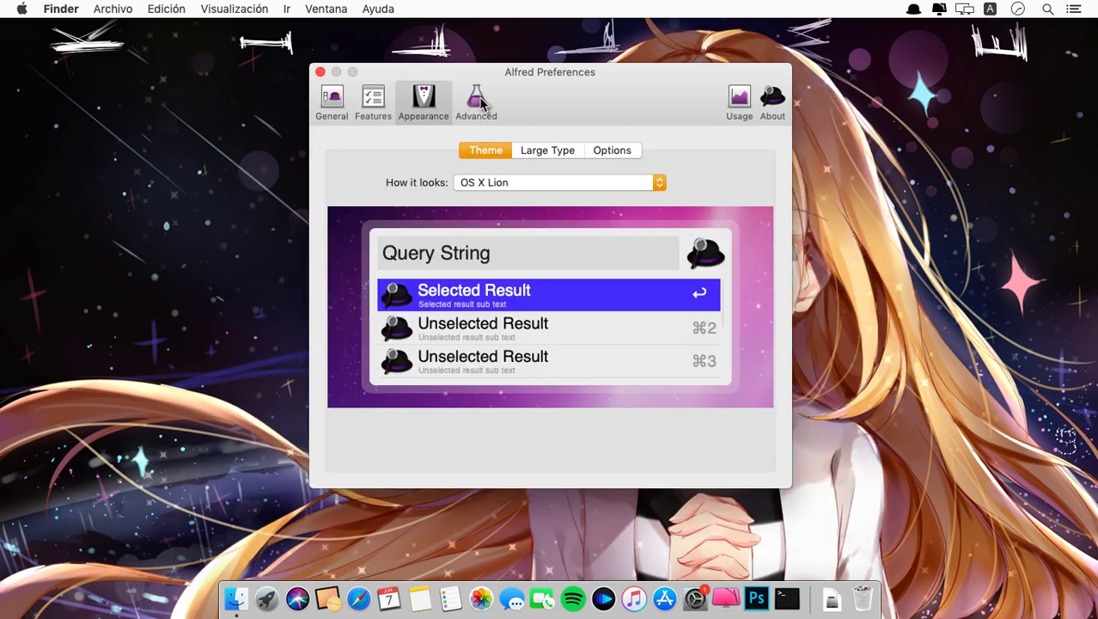
pyautogui.click(478, 103)
pyautogui.click(423, 101)
pyautogui.click(373, 102)
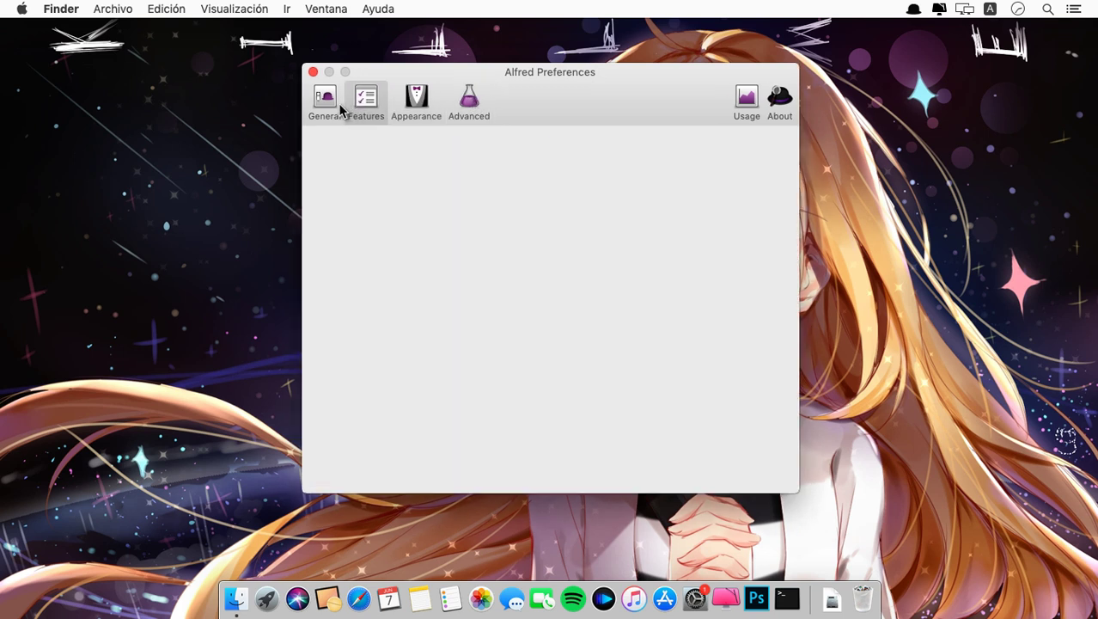
pyautogui.click(261, 101)
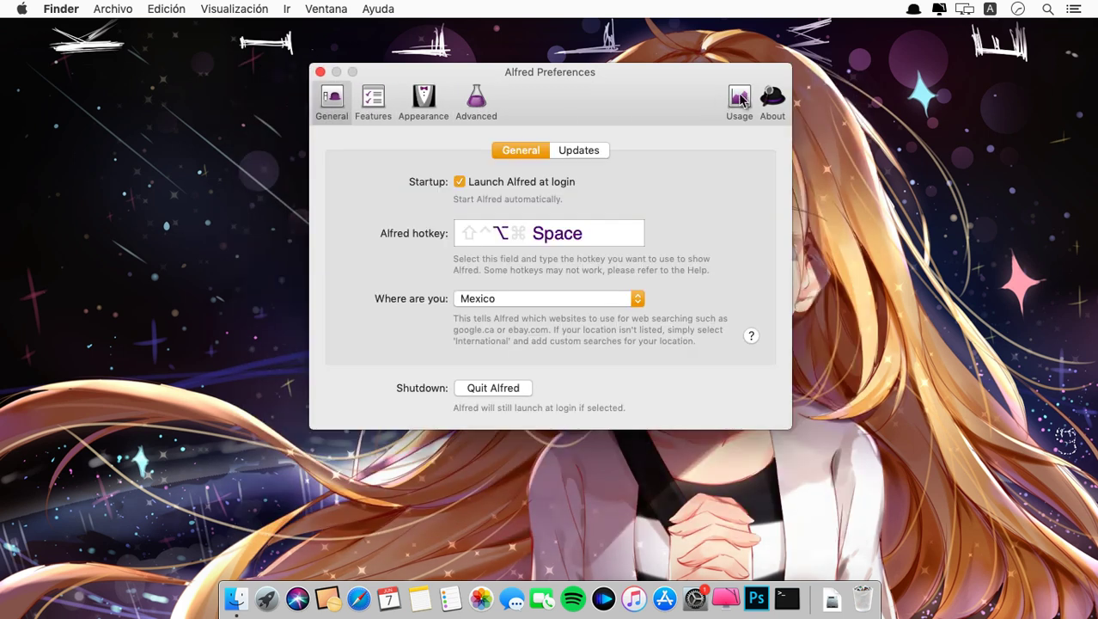
# View Alfred's usage statistics and About information, and close the preferences window
pyautogui.click(738, 101)
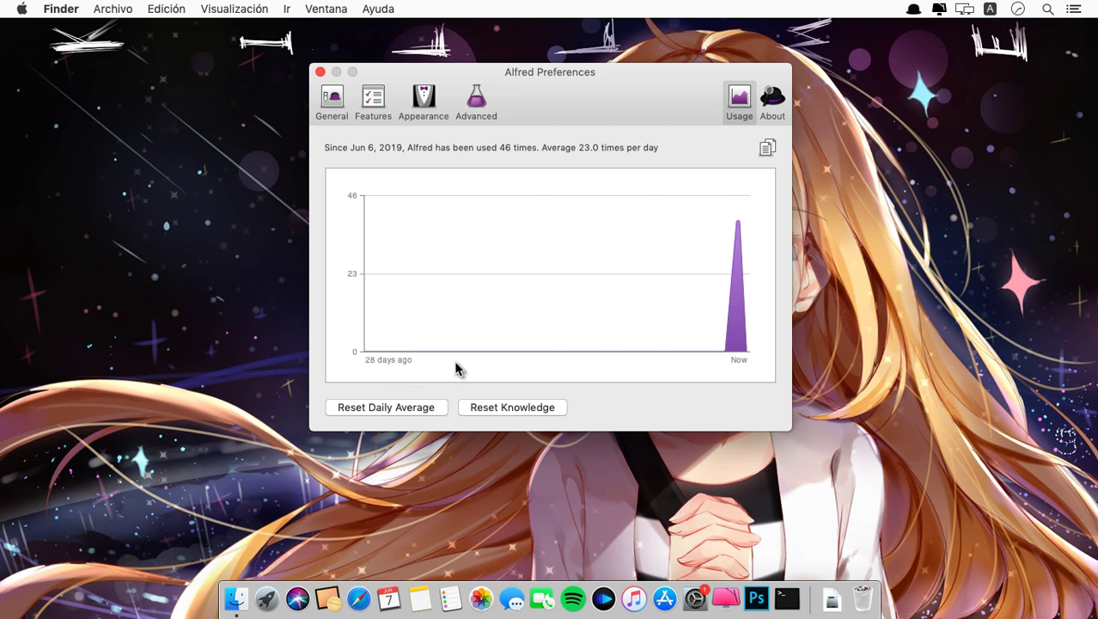
pyautogui.click(776, 102)
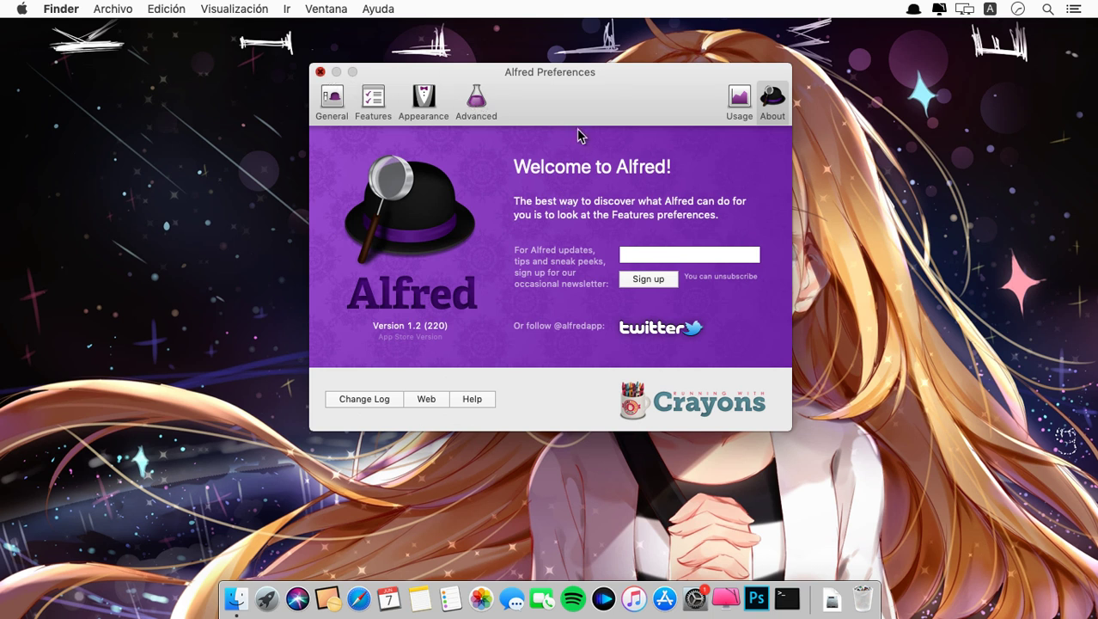
pyautogui.press('super+w')
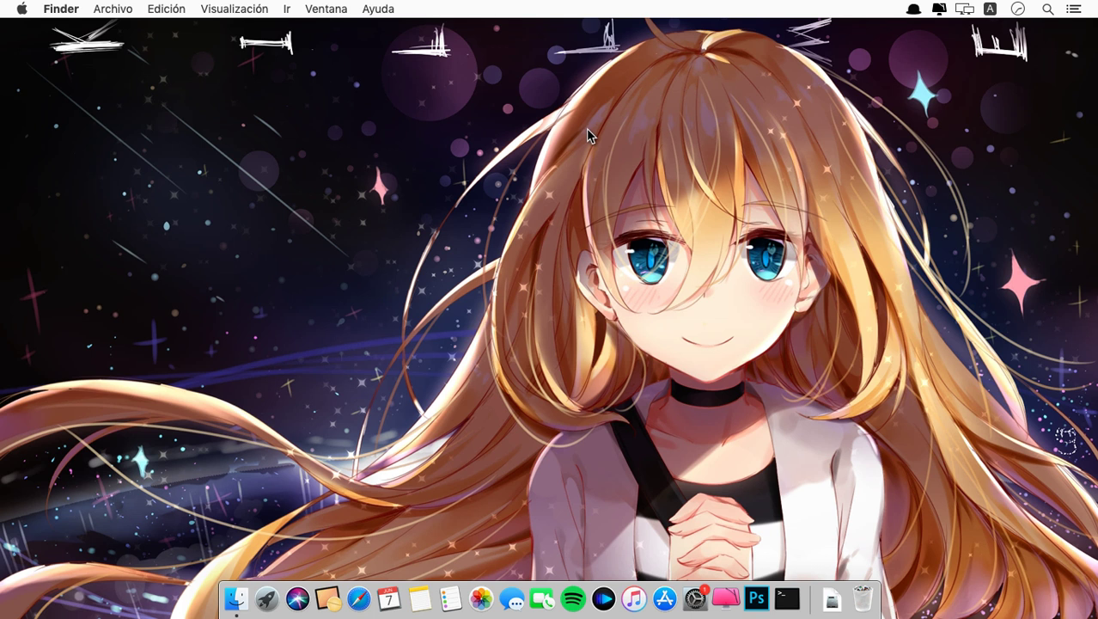
# Search for photo in the Alfred bar, move the selection through the results and clear the query
pyautogui.hotkey('alt', 'space')
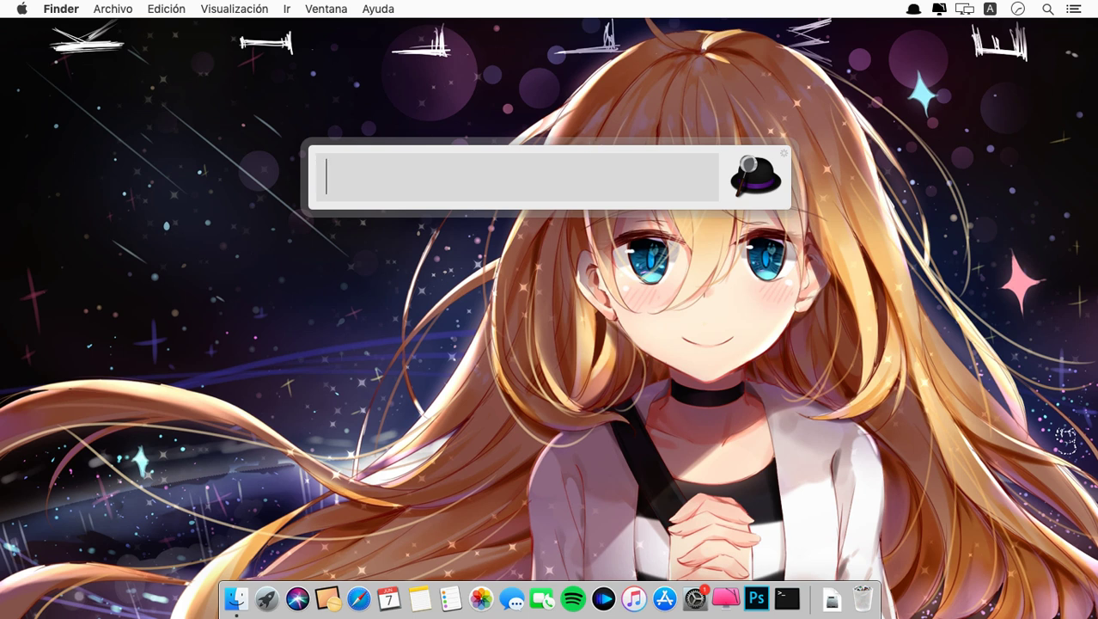
pyautogui.write('photo')
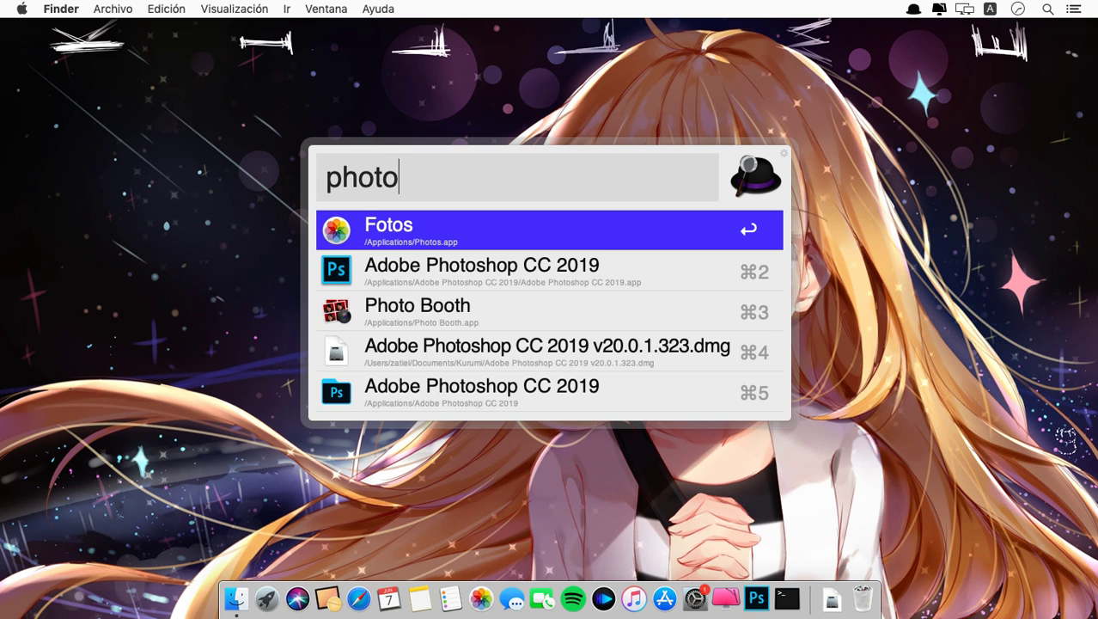
pyautogui.press('Down')
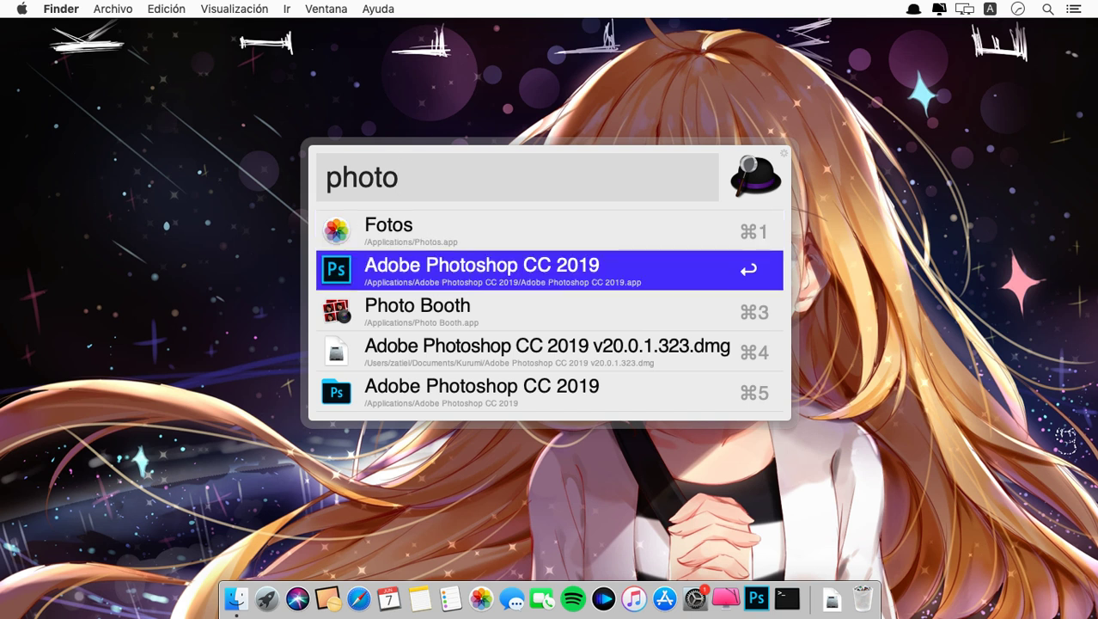
pyautogui.press('Down')
pyautogui.press('Down')
pyautogui.press('Down')
pyautogui.press('Up')
pyautogui.press('Up')
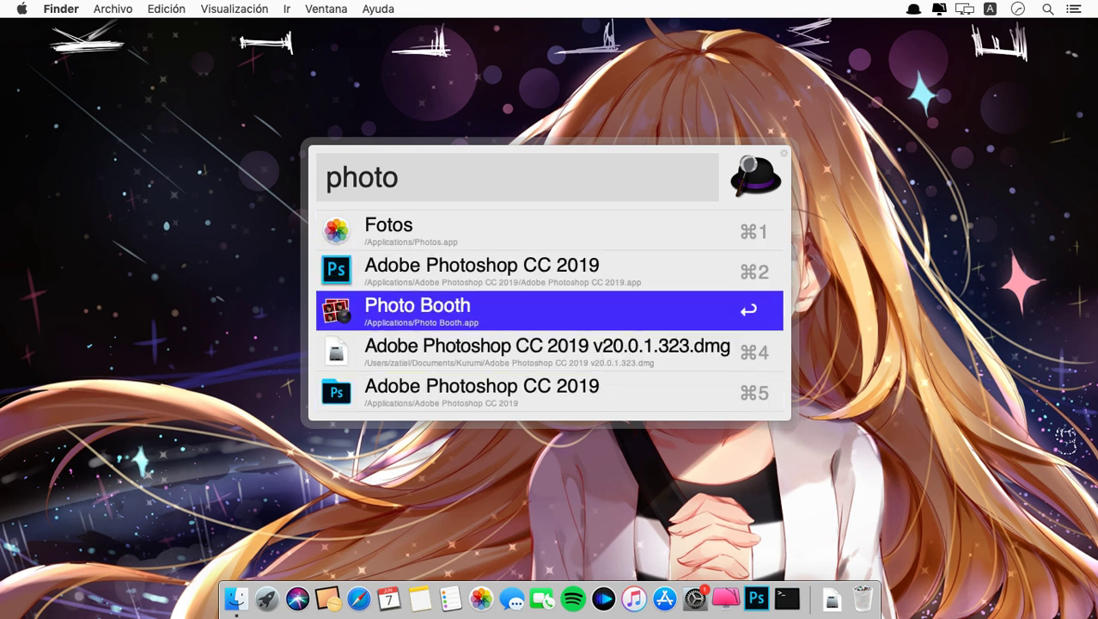
pyautogui.press('Down')
pyautogui.press('Down')
pyautogui.press('Down')
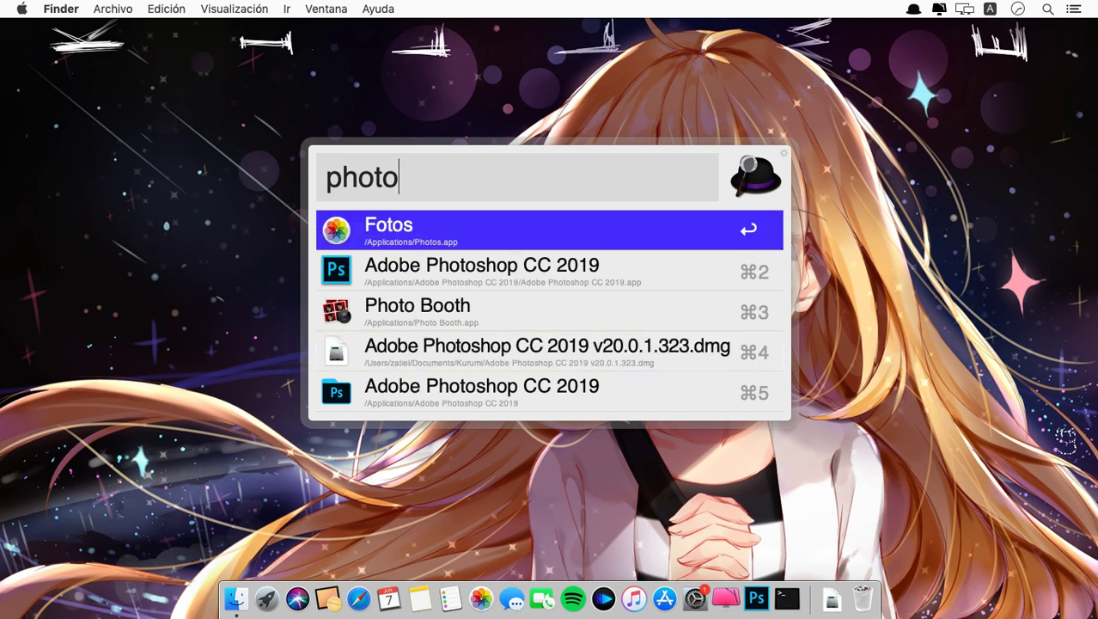
pyautogui.press('Up')
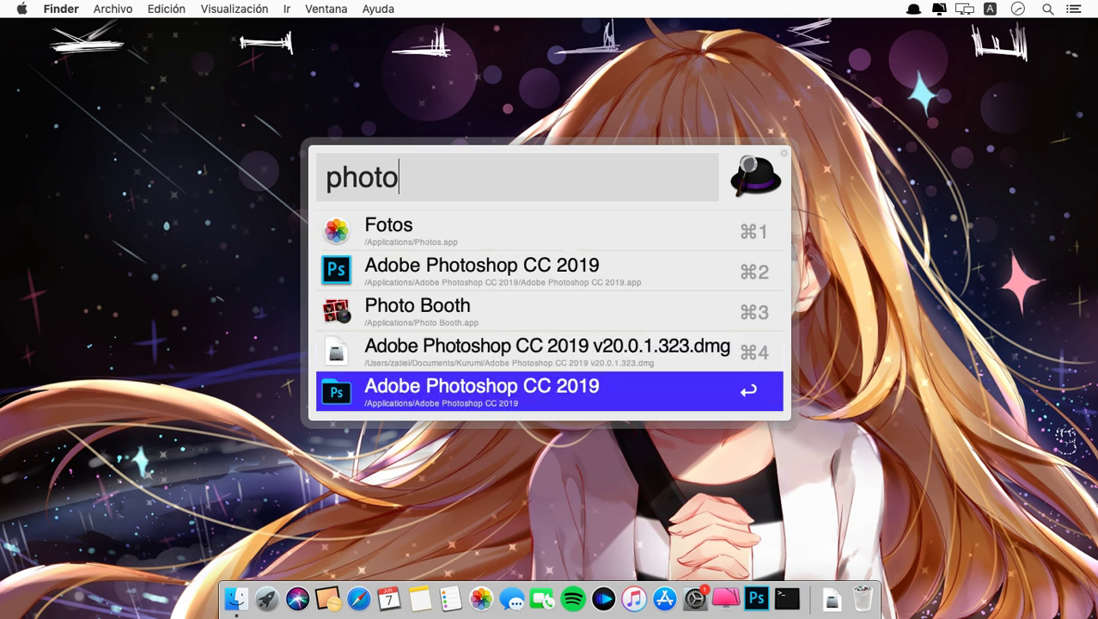
pyautogui.press('Up')
pyautogui.press('Up')
pyautogui.press('Up')
pyautogui.press('Up')
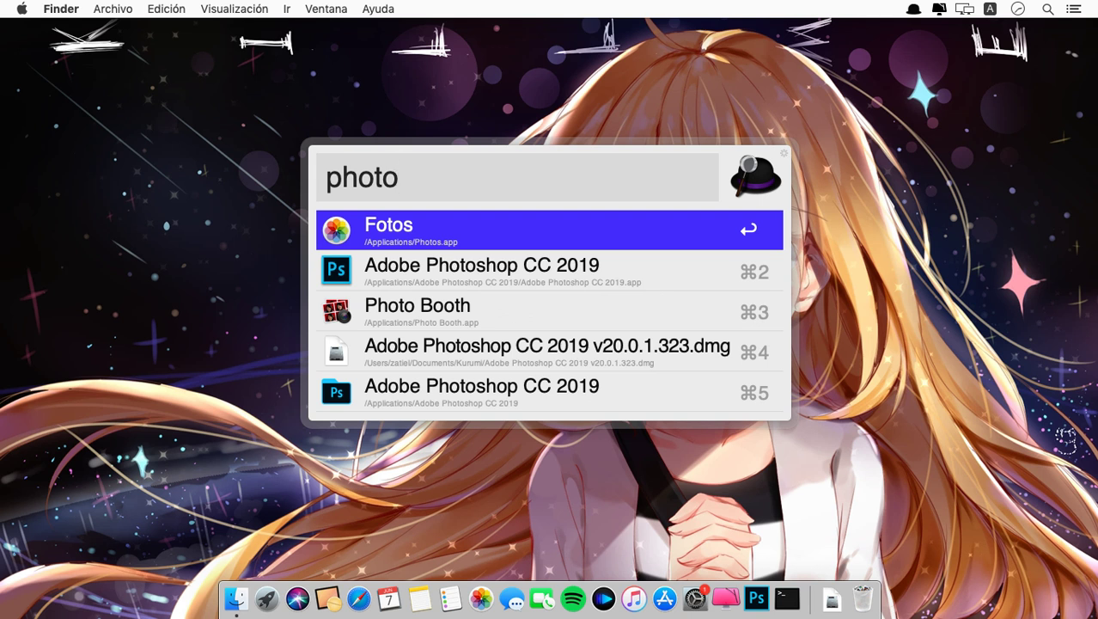
pyautogui.press('BackSpace')
pyautogui.press('BackSpace')
pyautogui.press('BackSpace')
pyautogui.press('BackSpace')
pyautogui.press('BackSpace')
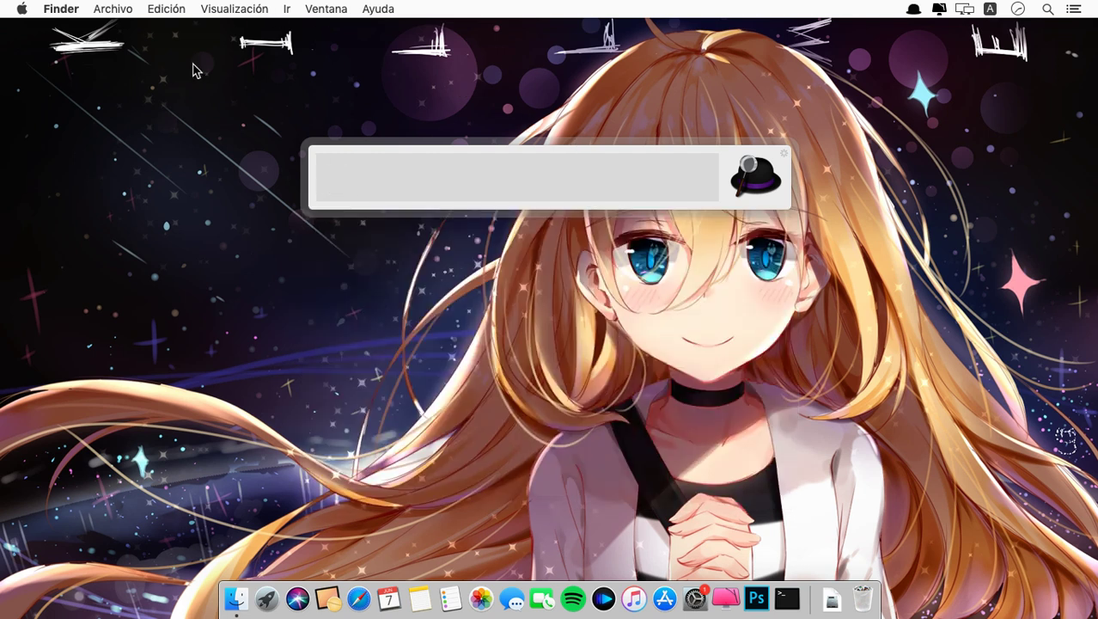
# Open Launchpad to show the installed applications
pyautogui.click(266, 599)
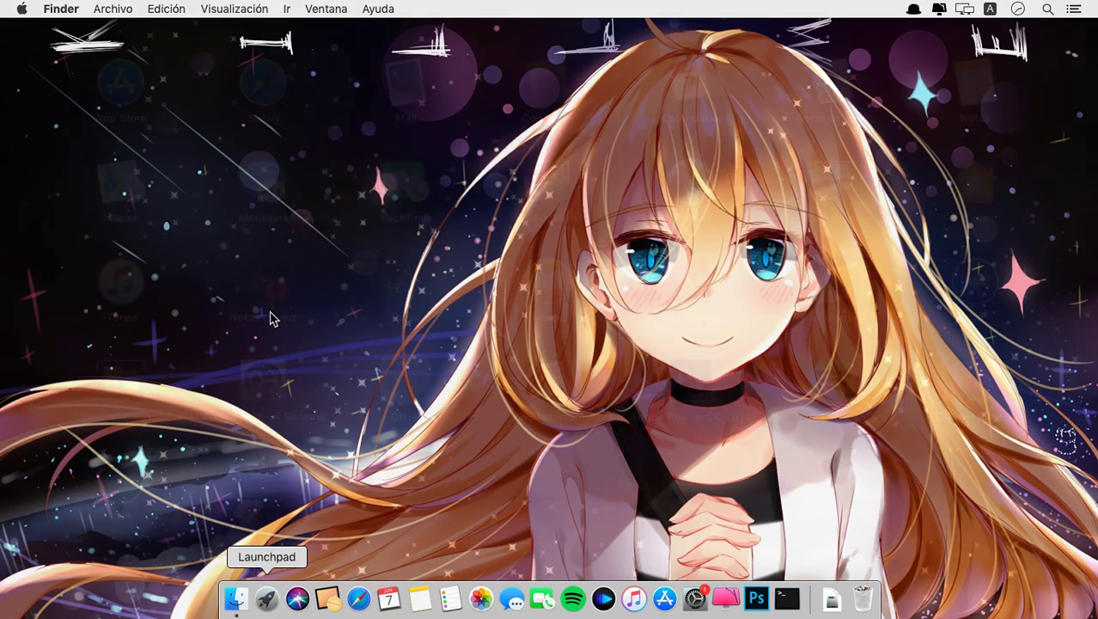